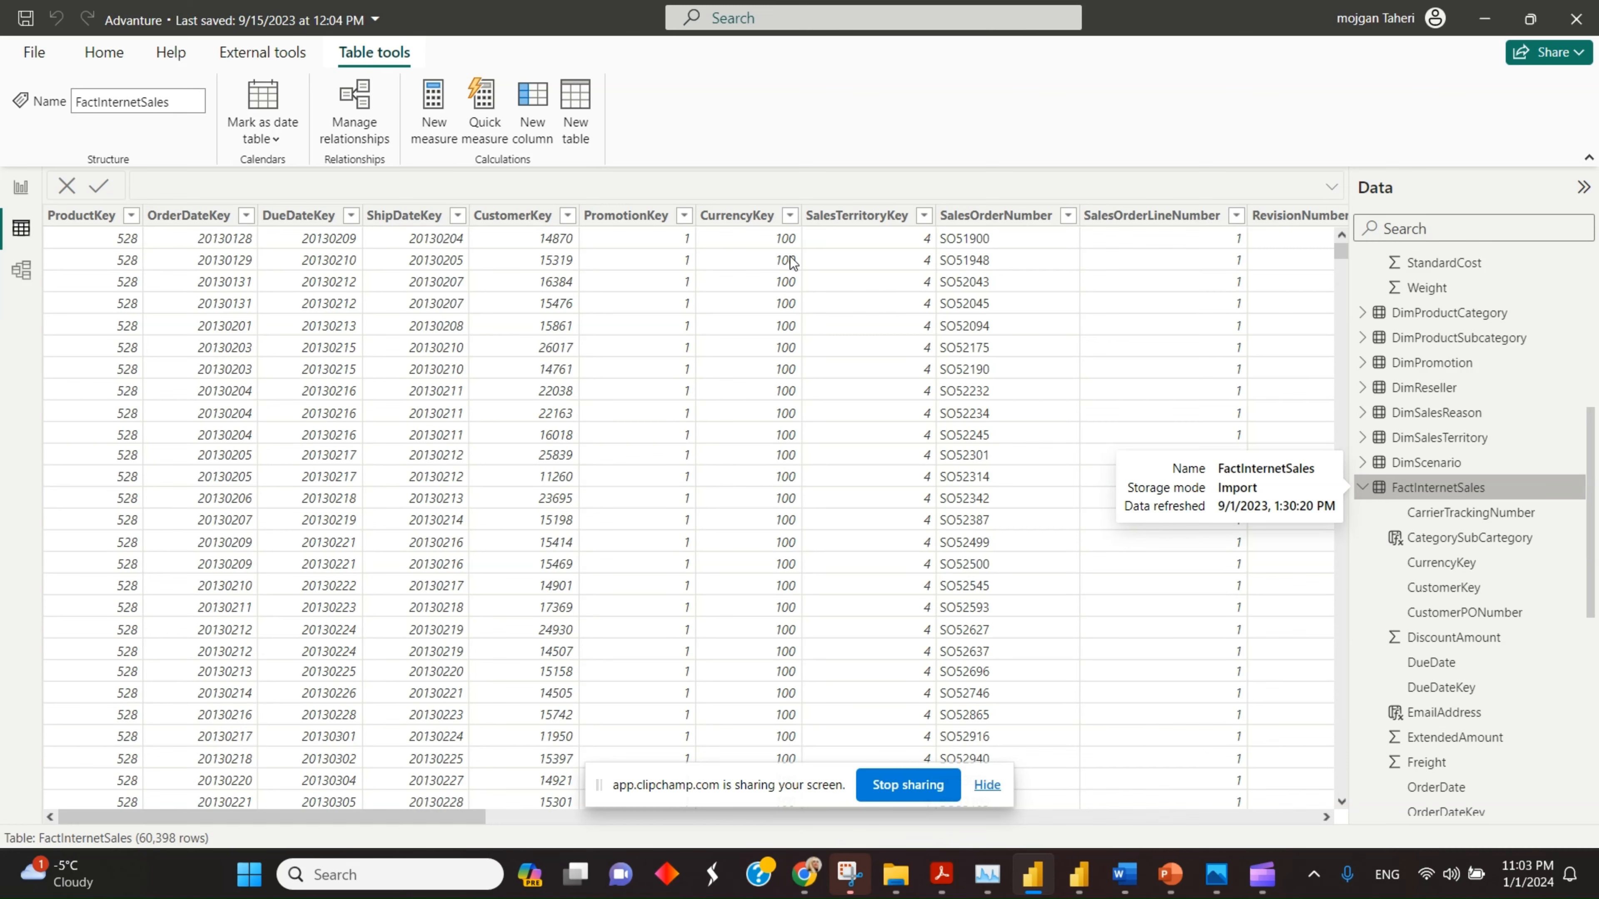
Step: Add a calculated column to FactInternetSales with the formula Product Name = RELATED(DimProduct[EnglishProductName])
left_click_drag(466, 817, 413, 875)
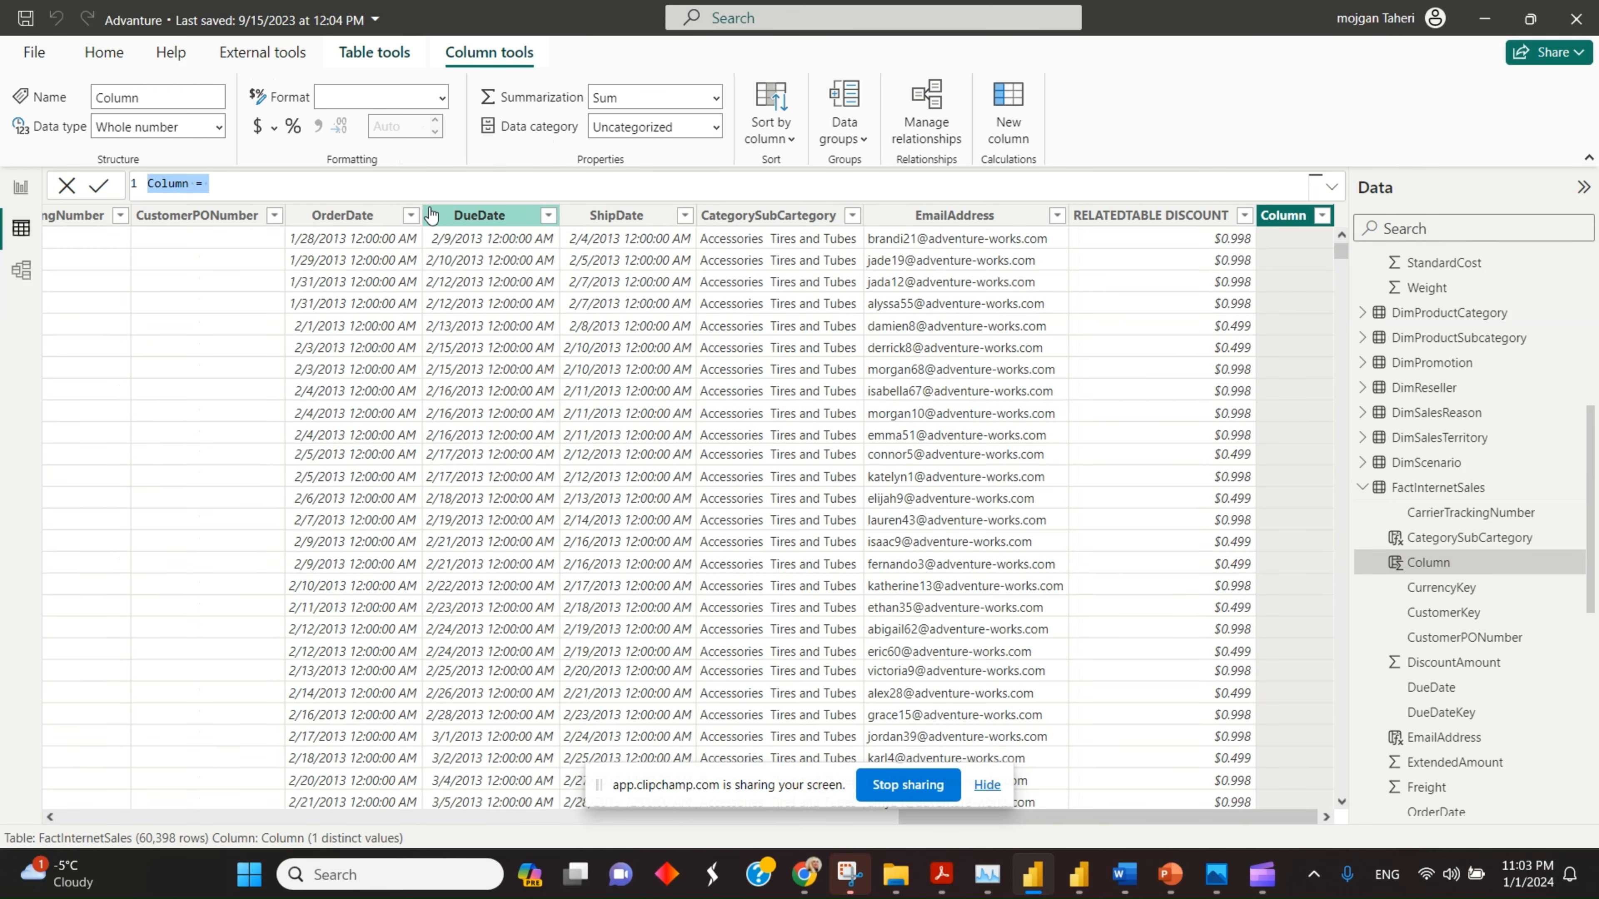
type("Product Name")
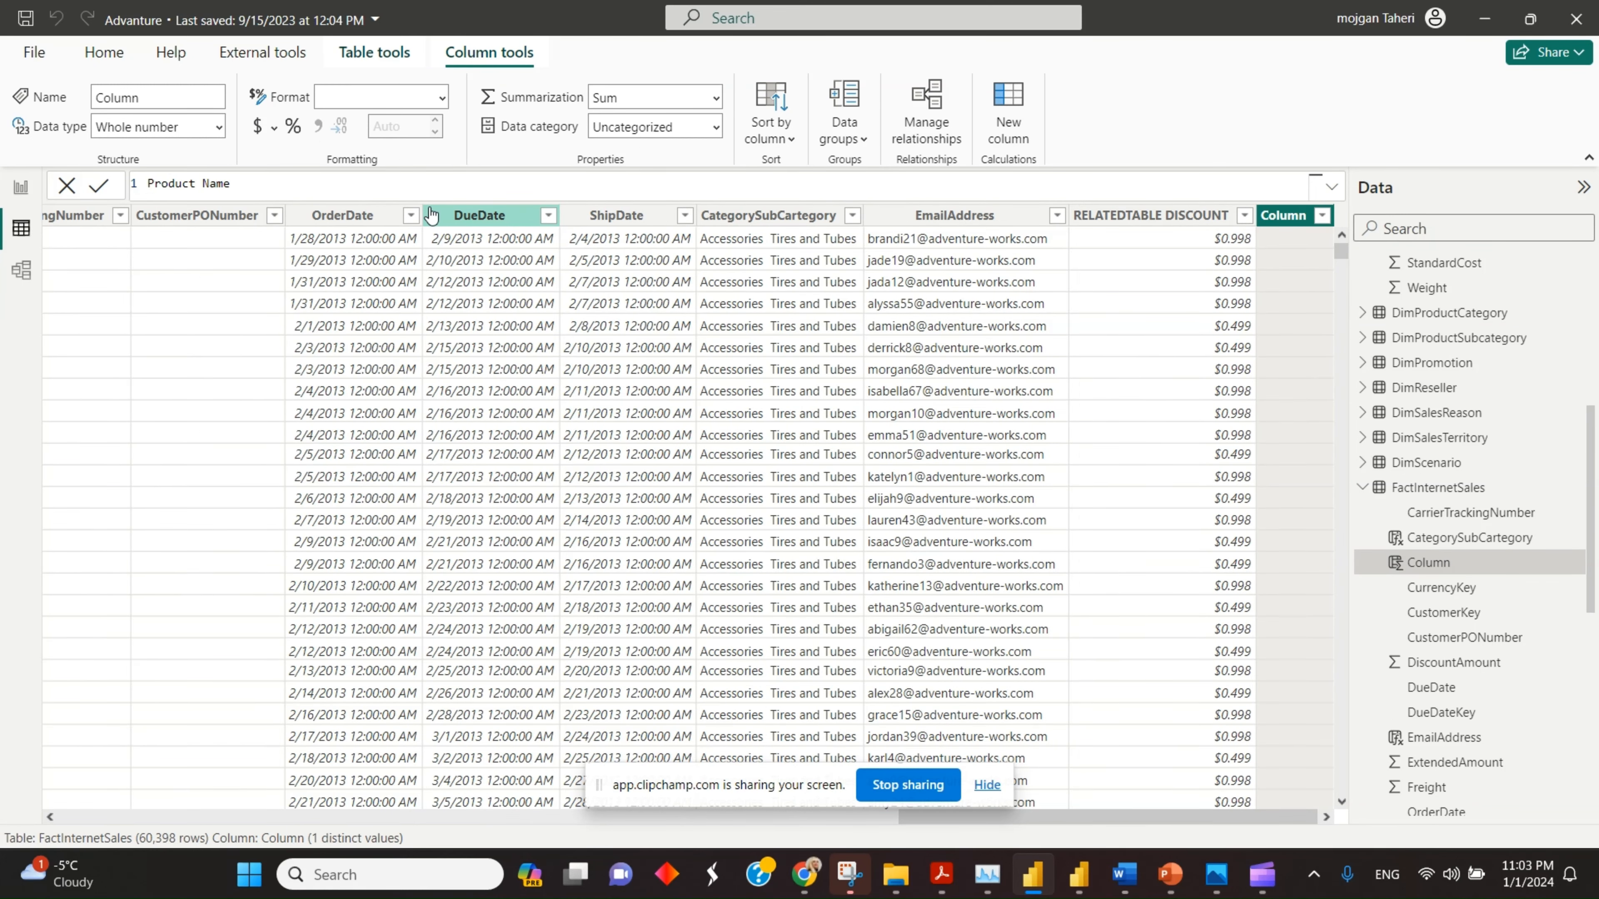
type("=Re")
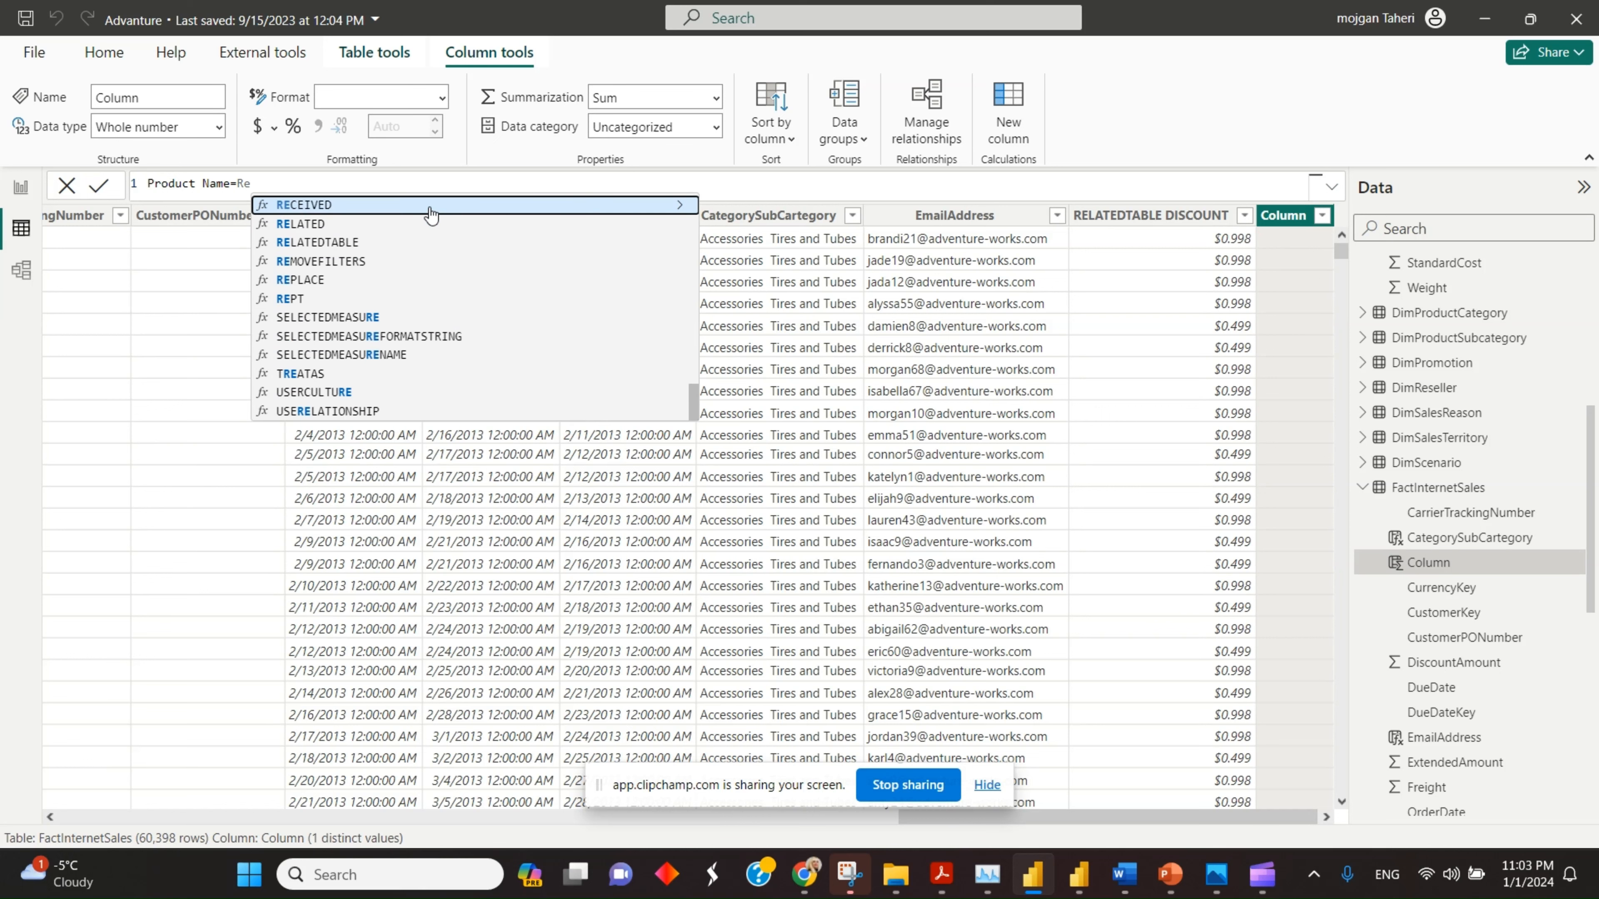
type("la")
key("Tab")
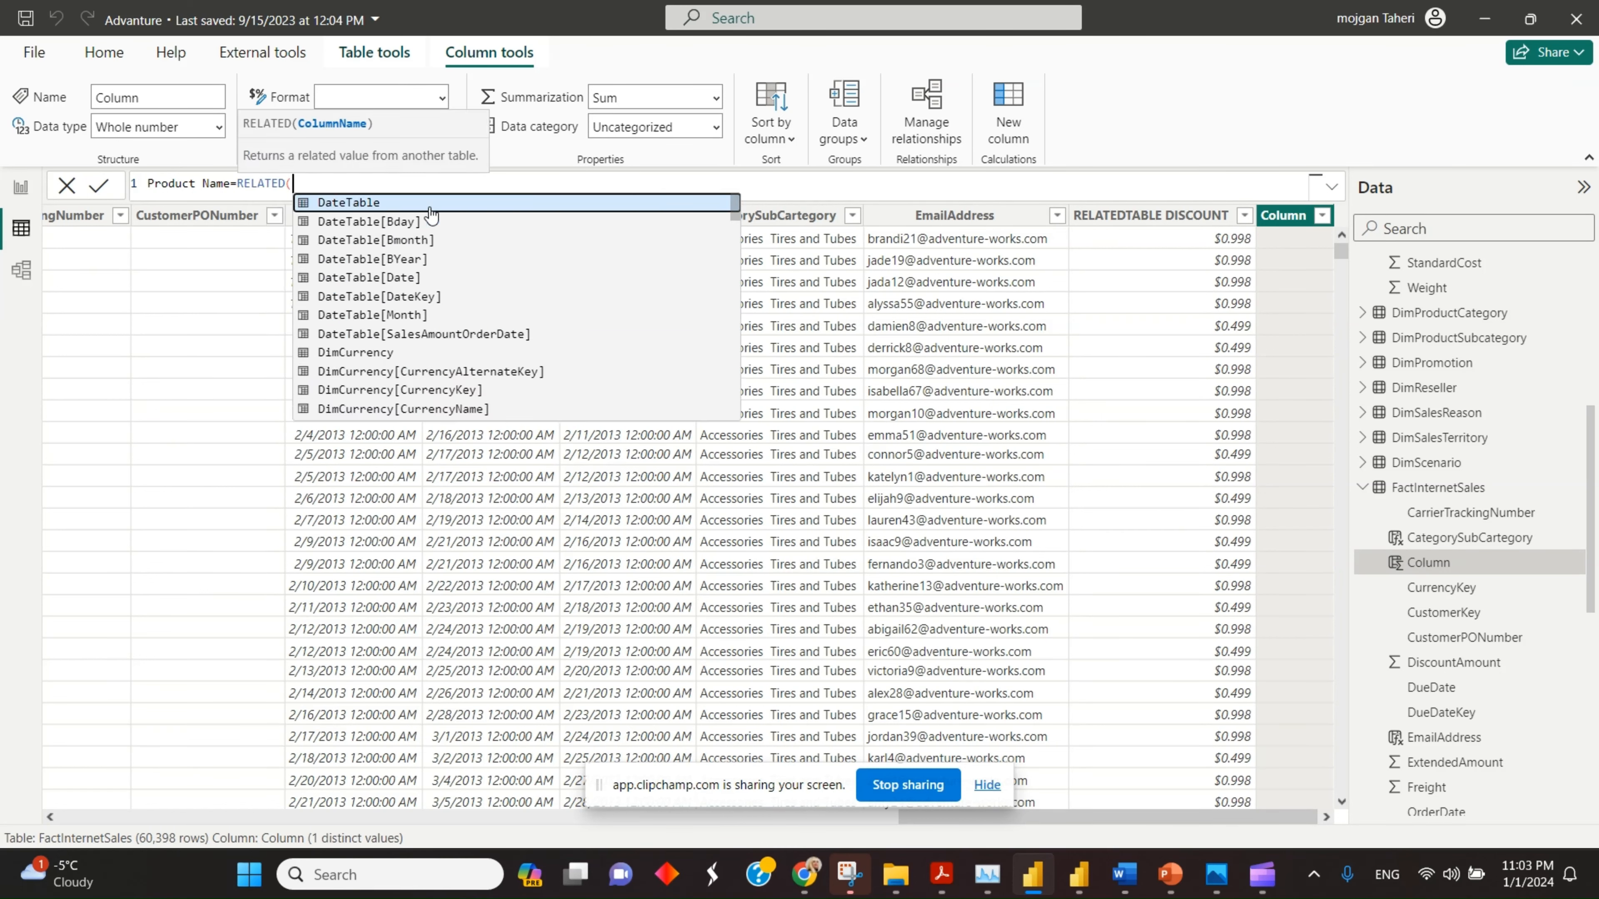
type("dim")
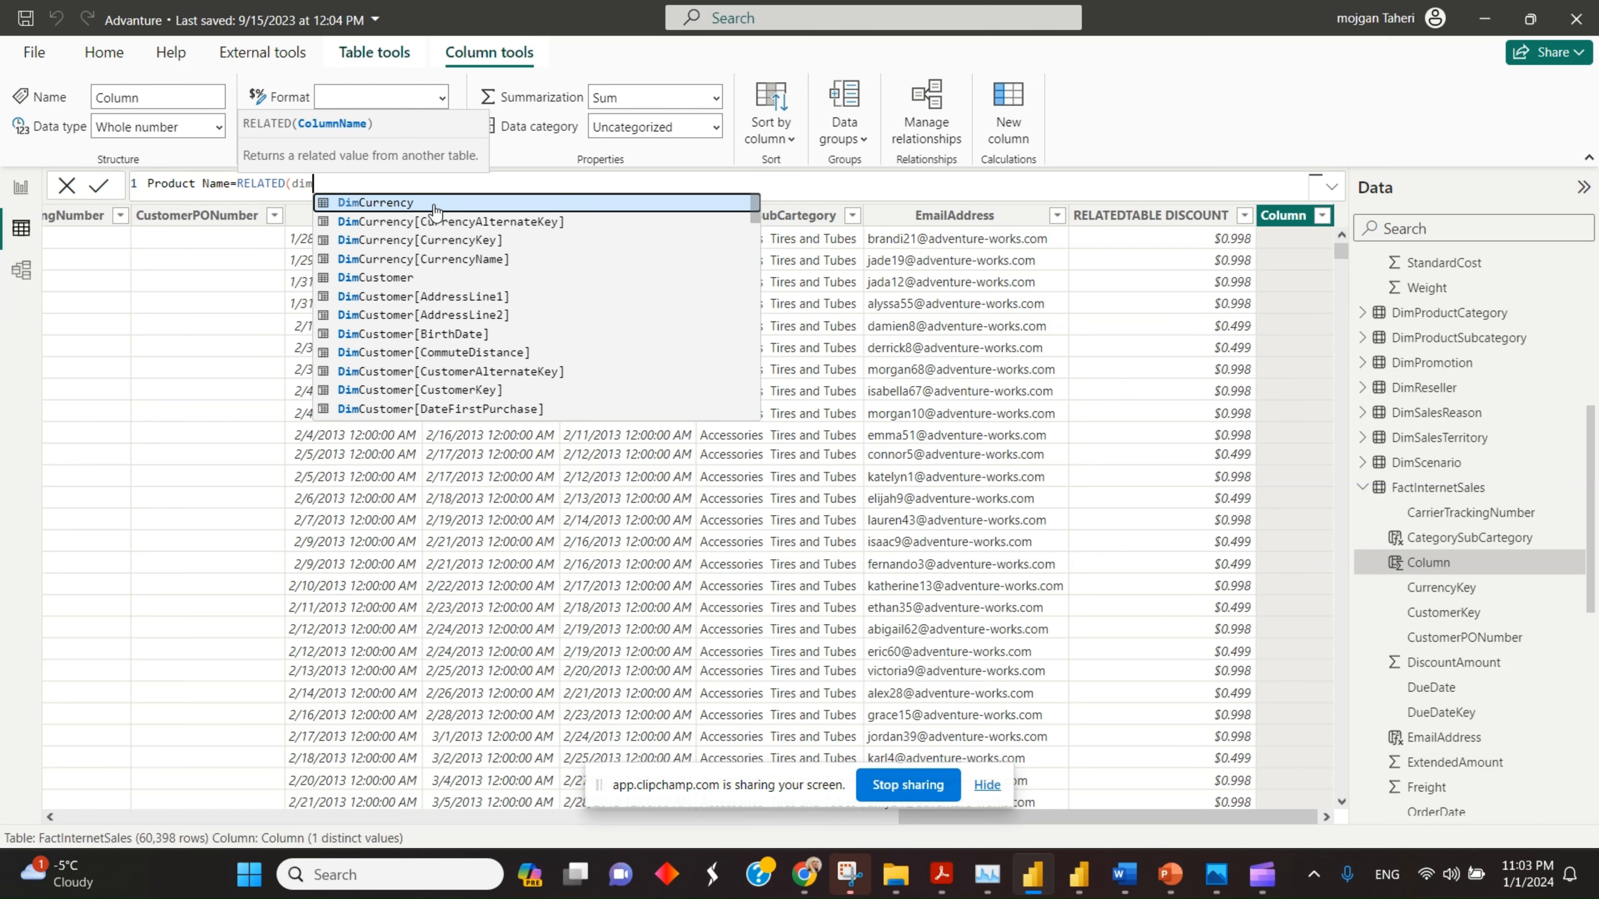
type("p")
key("Down")
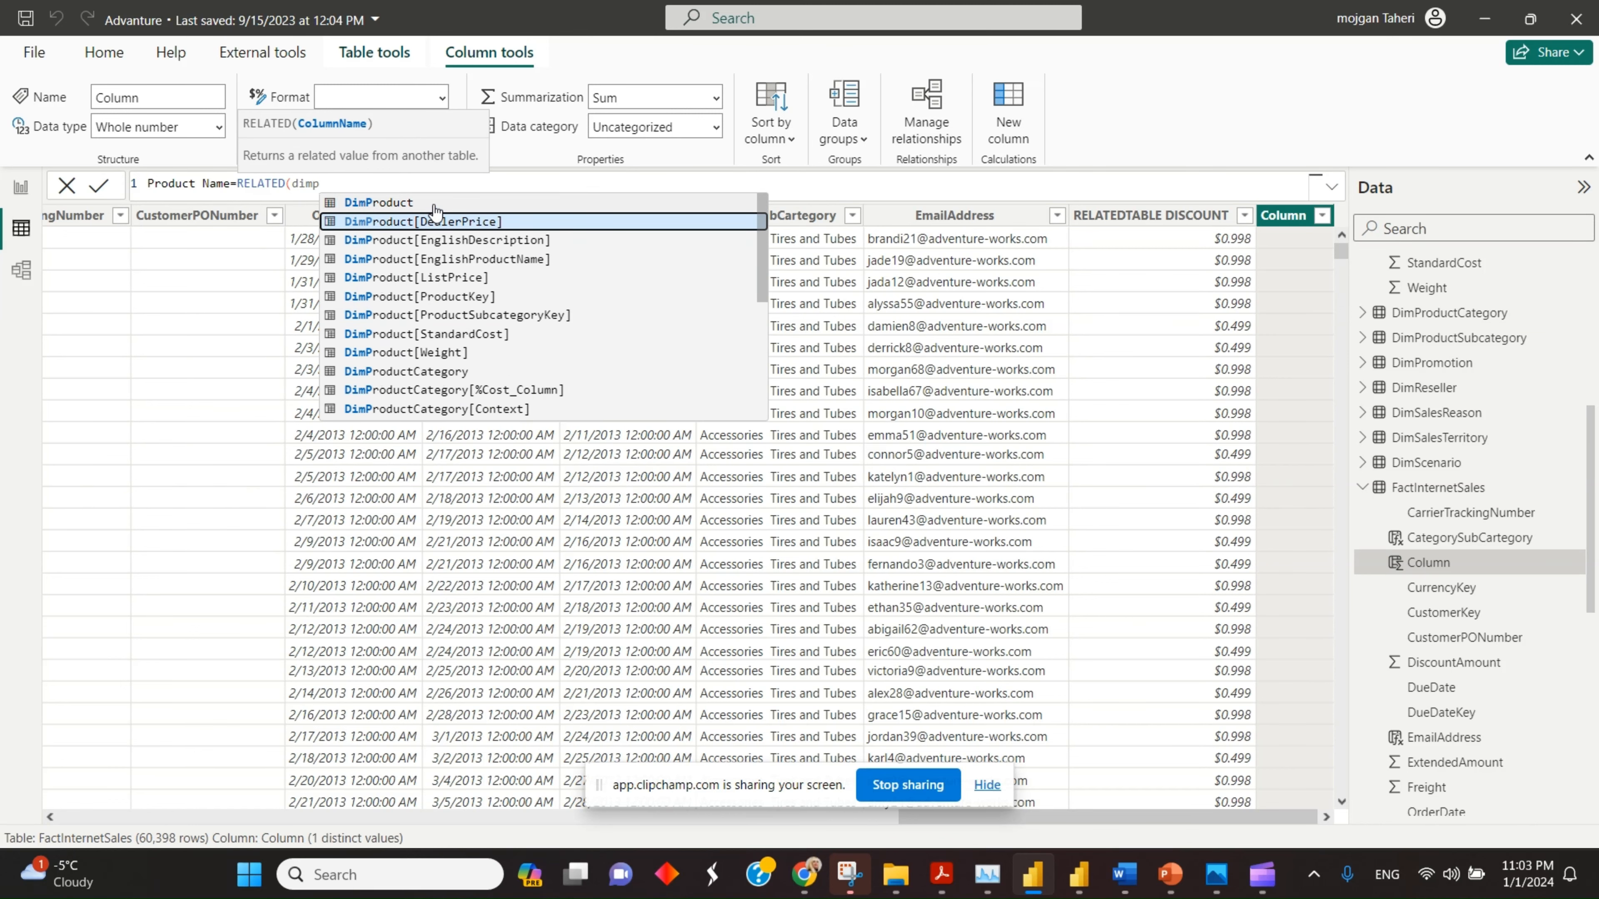
key("Down")
key("Down")
key("Tab")
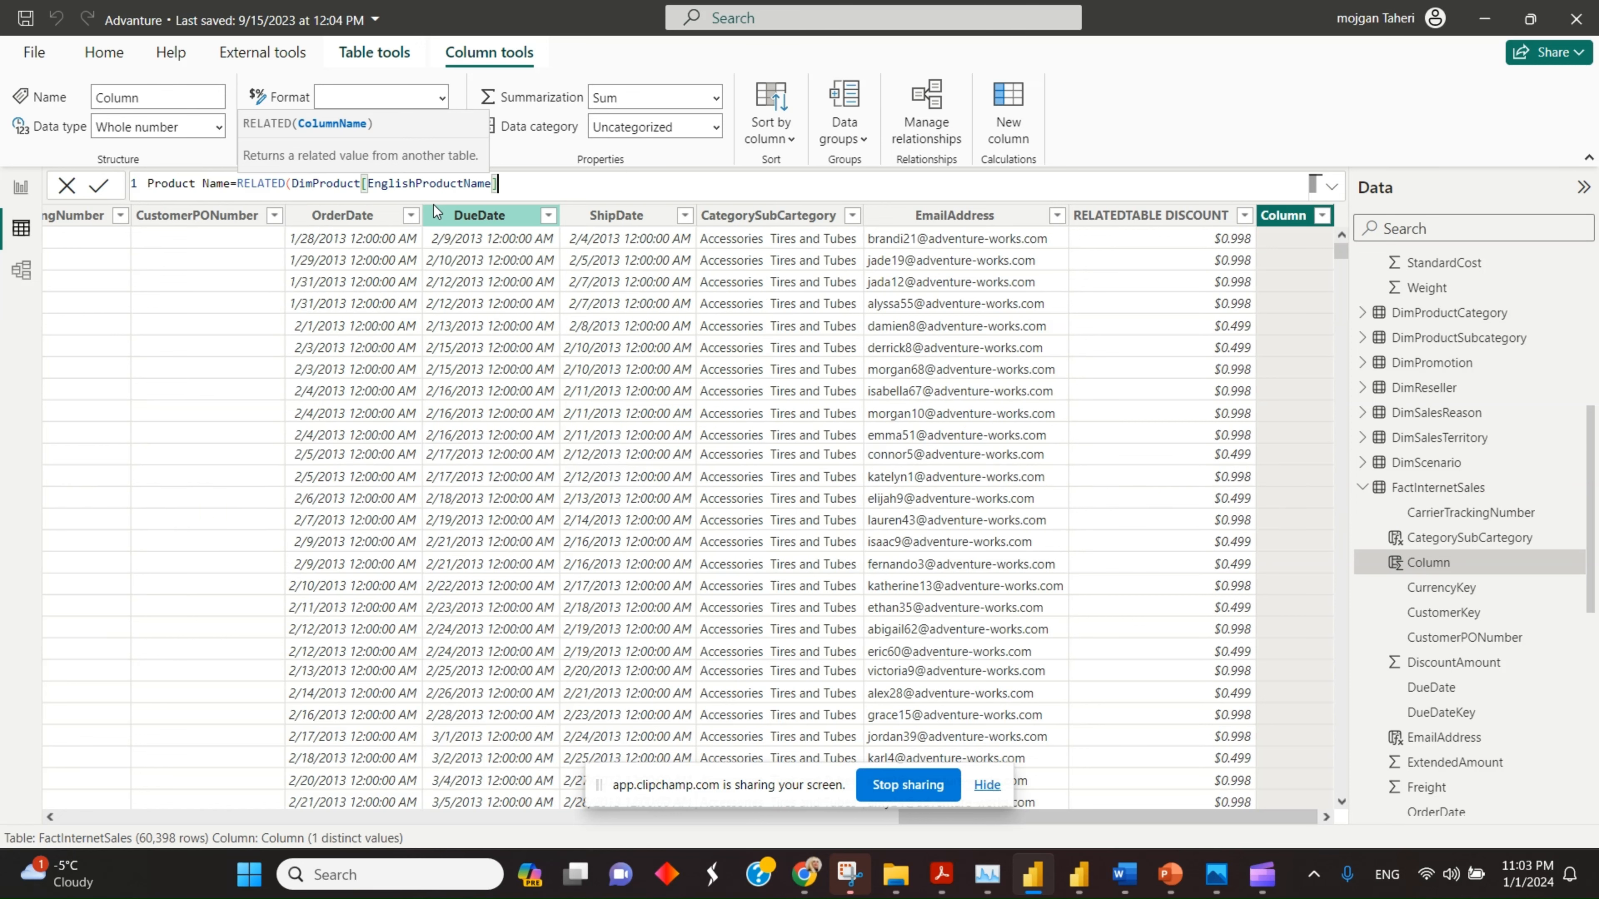
type(")")
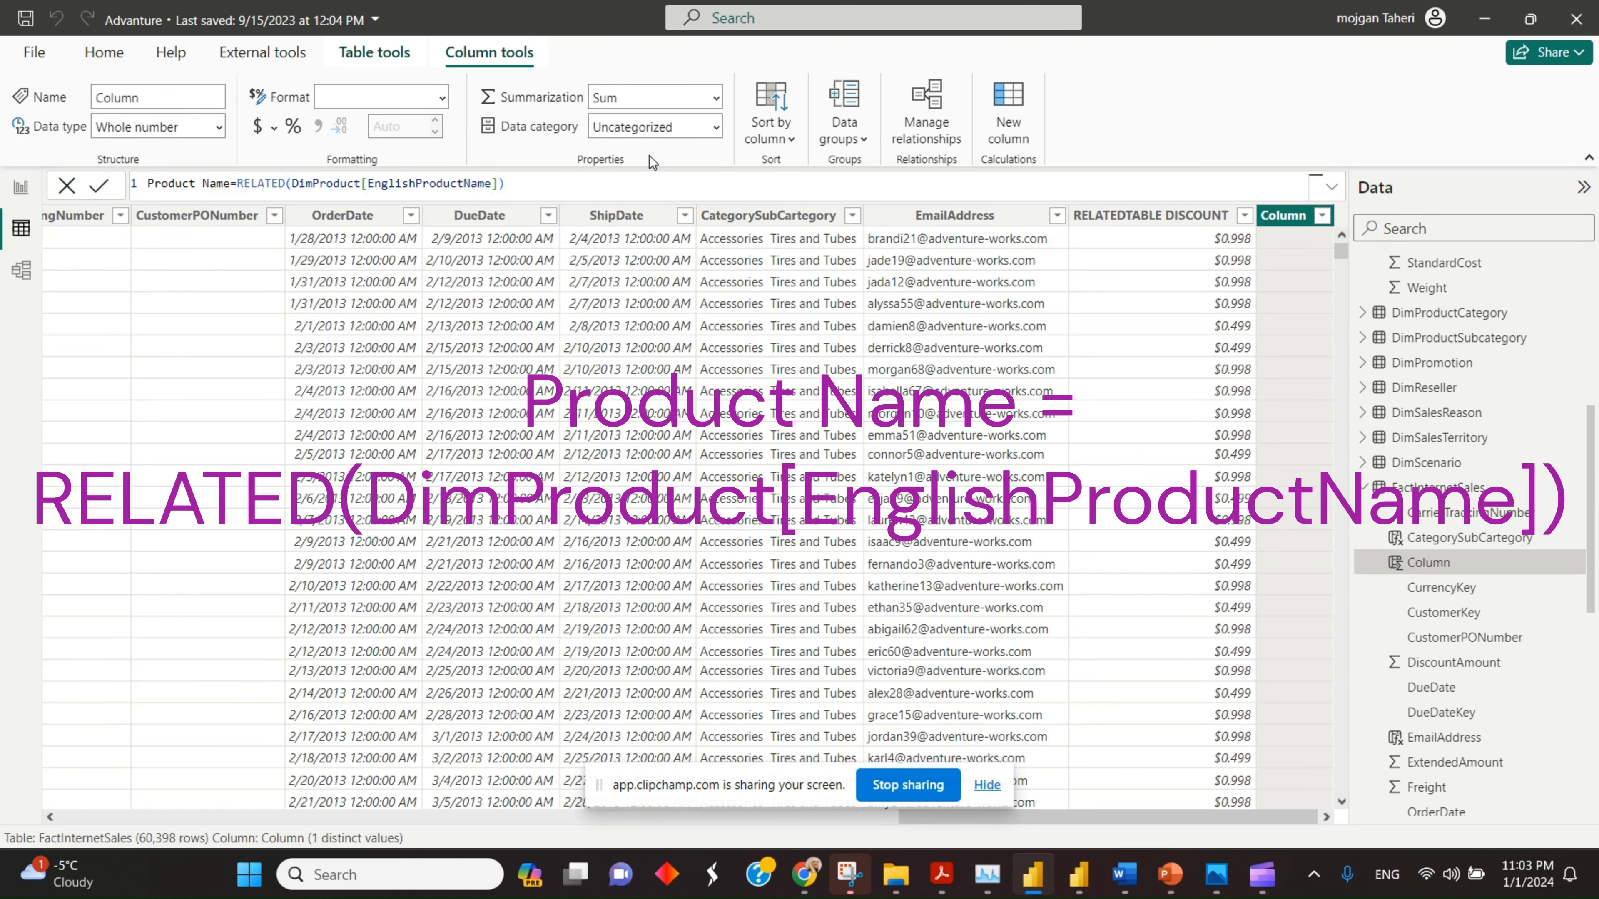
key("Return")
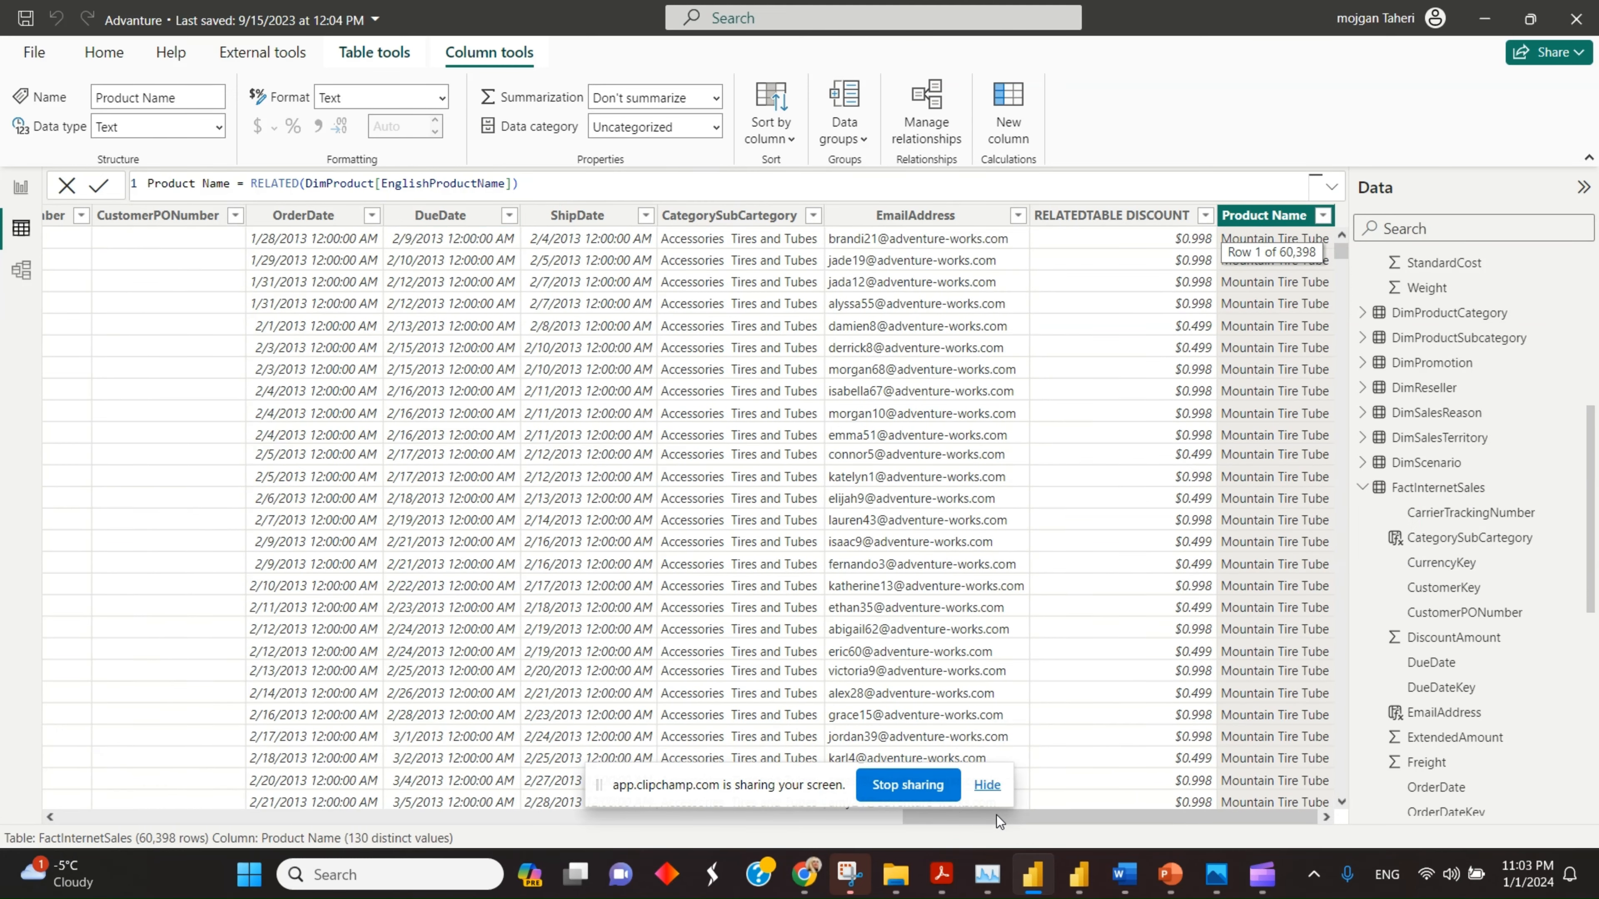
Step: Examine the relationship between FactInternetSales and DimProduct in the model diagram, shifting the FactInternetSales table slightly to see the connecting line
left_click(21, 187)
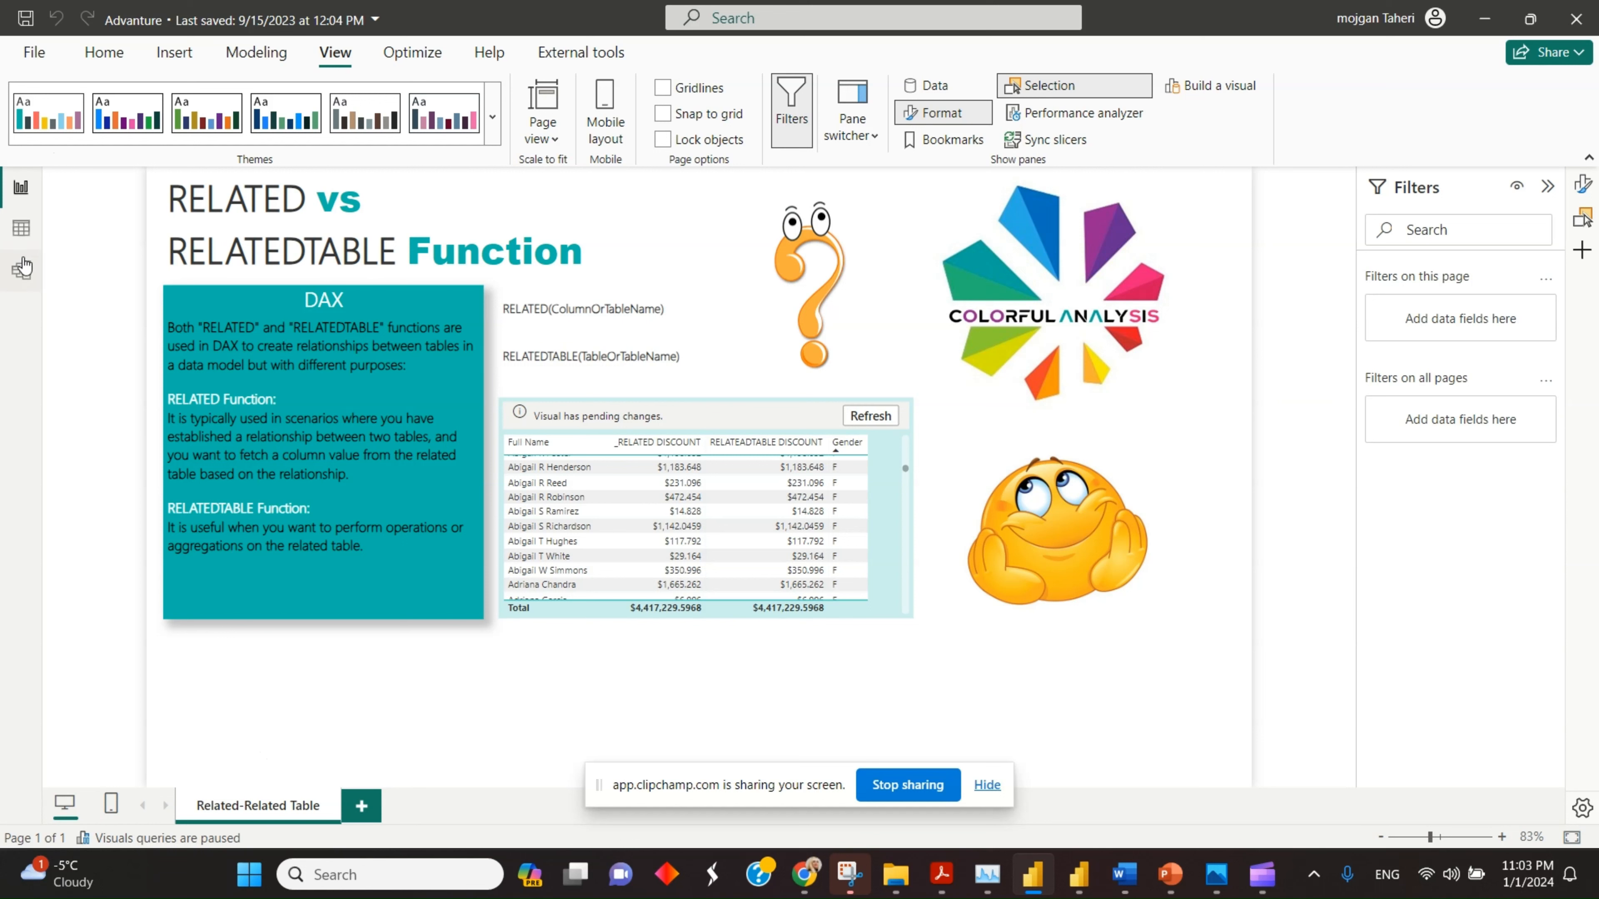
left_click(21, 270)
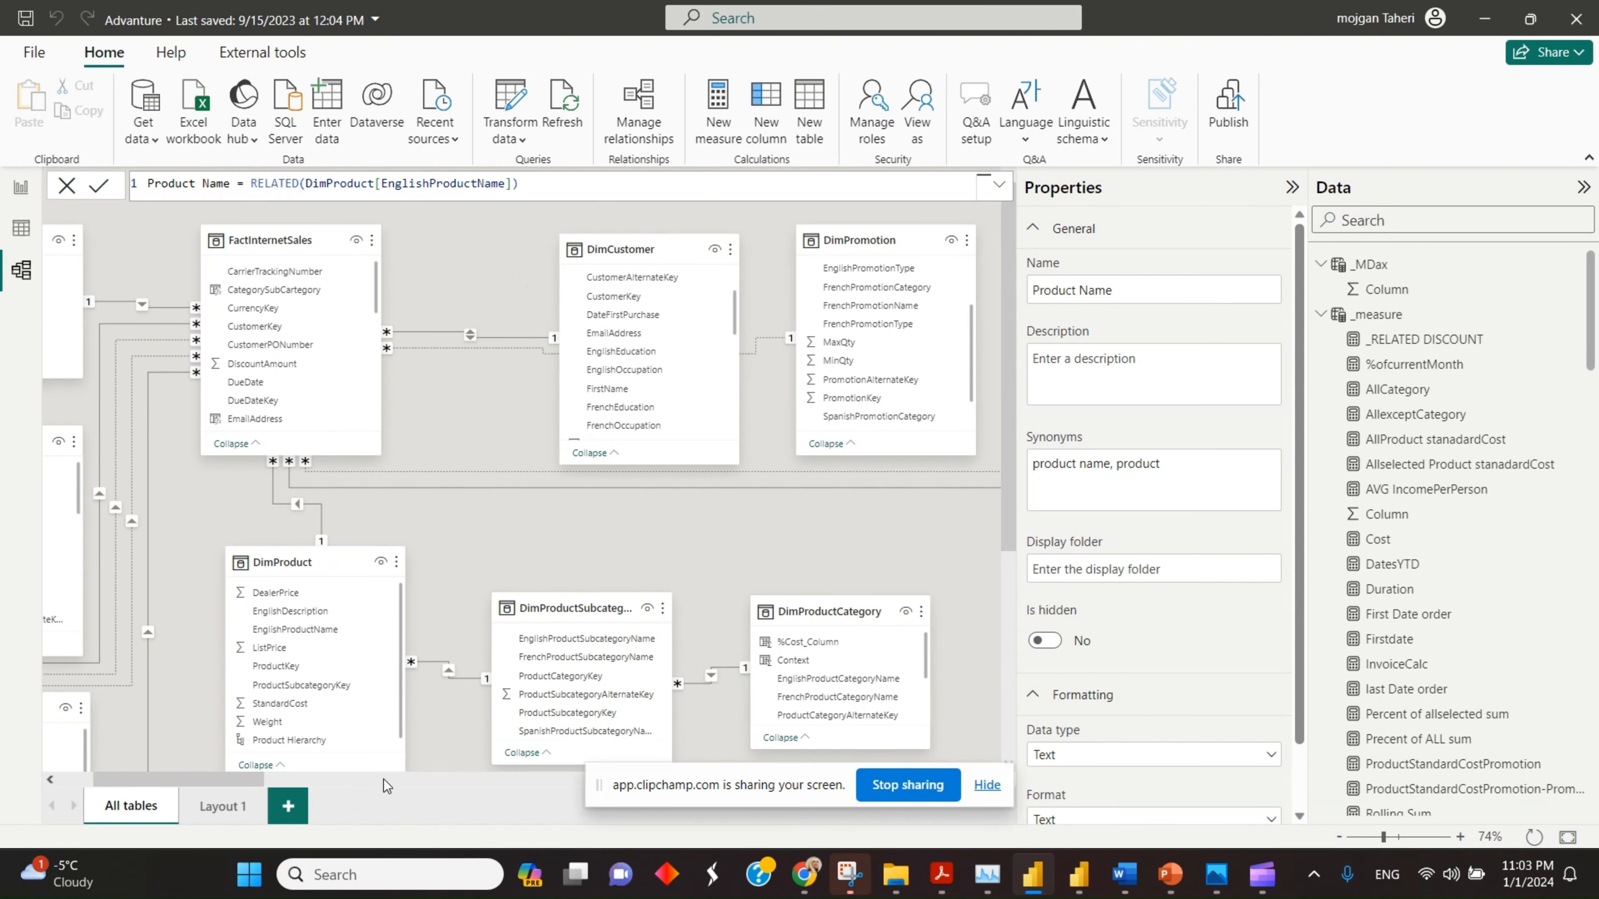
left_click_drag(228, 779, 168, 781)
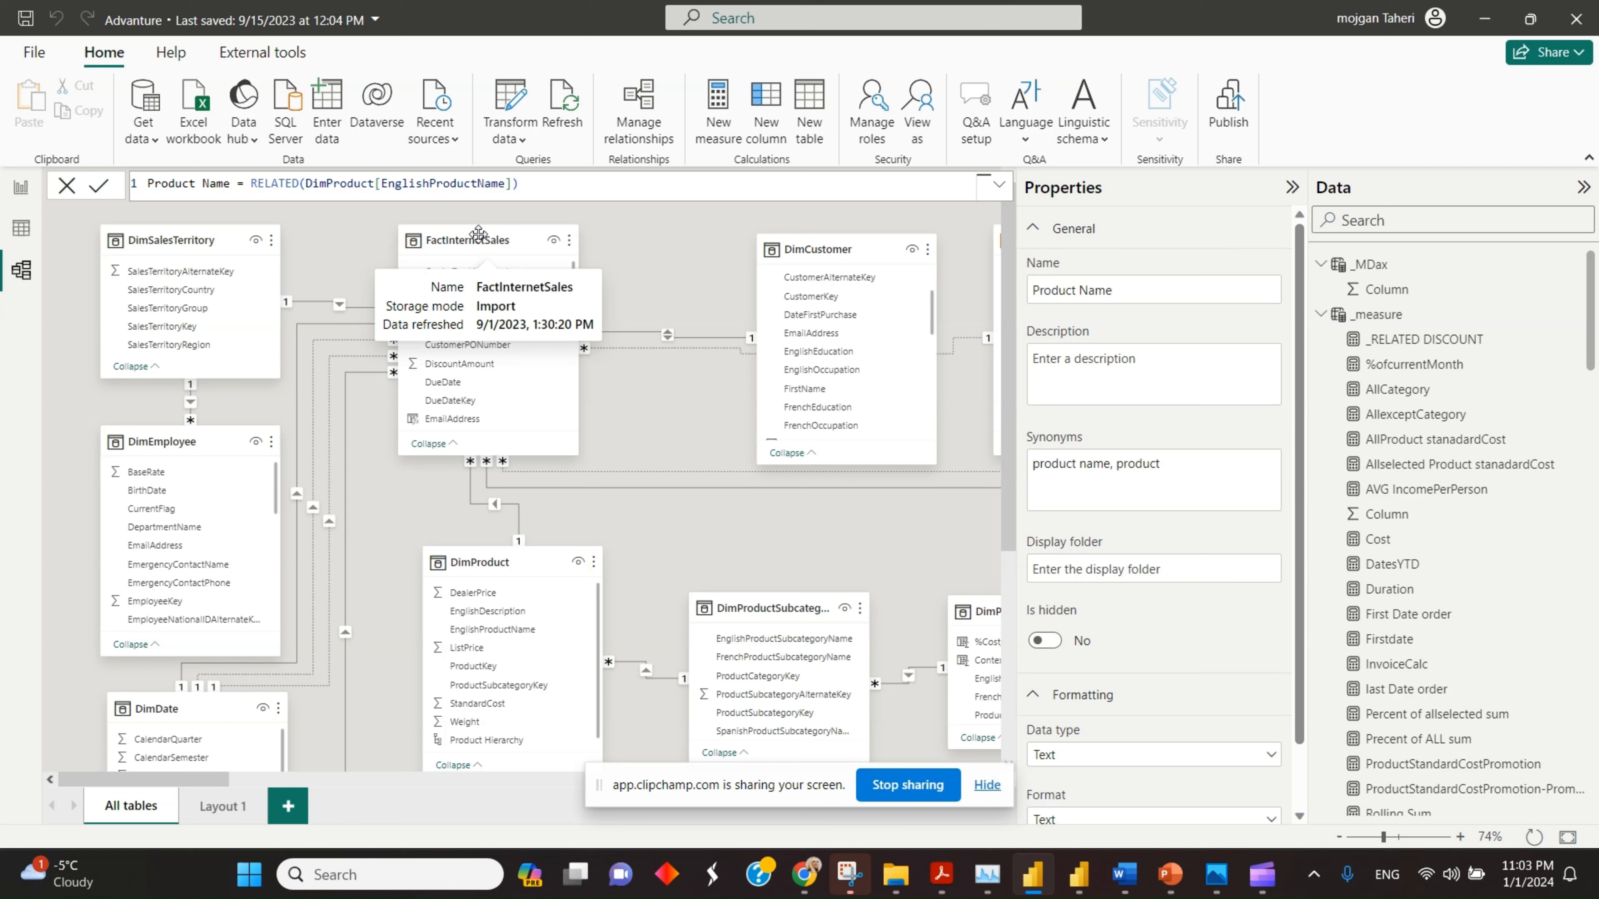
left_click_drag(491, 238, 530, 229)
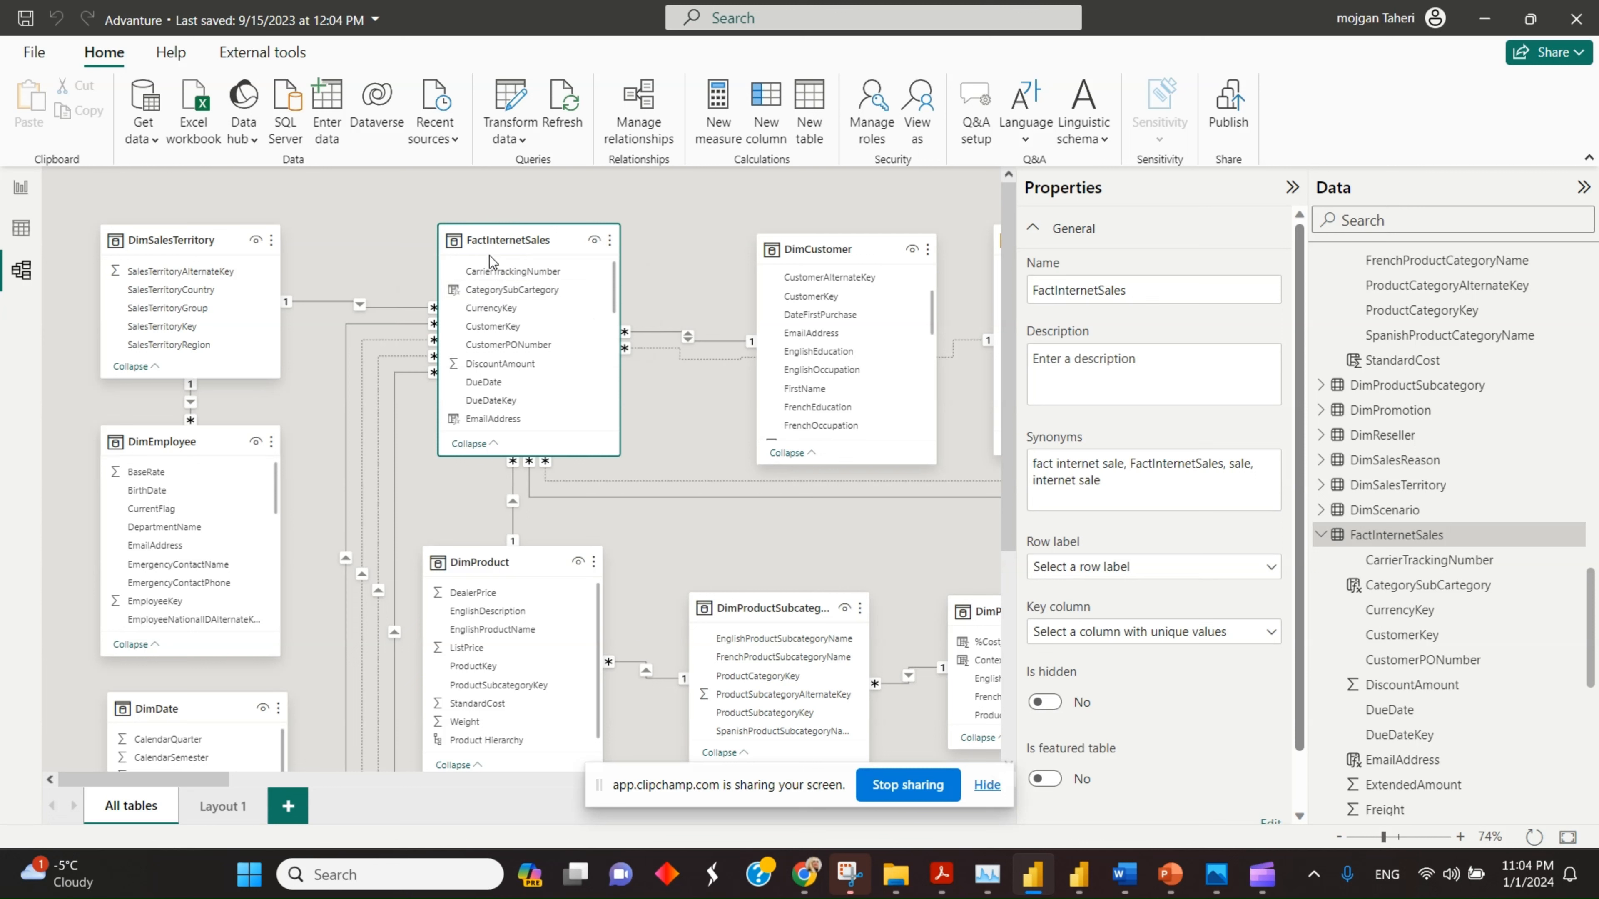
Step: Add a calculated column to the DimProduct table with the formula NB Transaction = RELATEDTABLE(FactInternetSales)
left_click(28, 234)
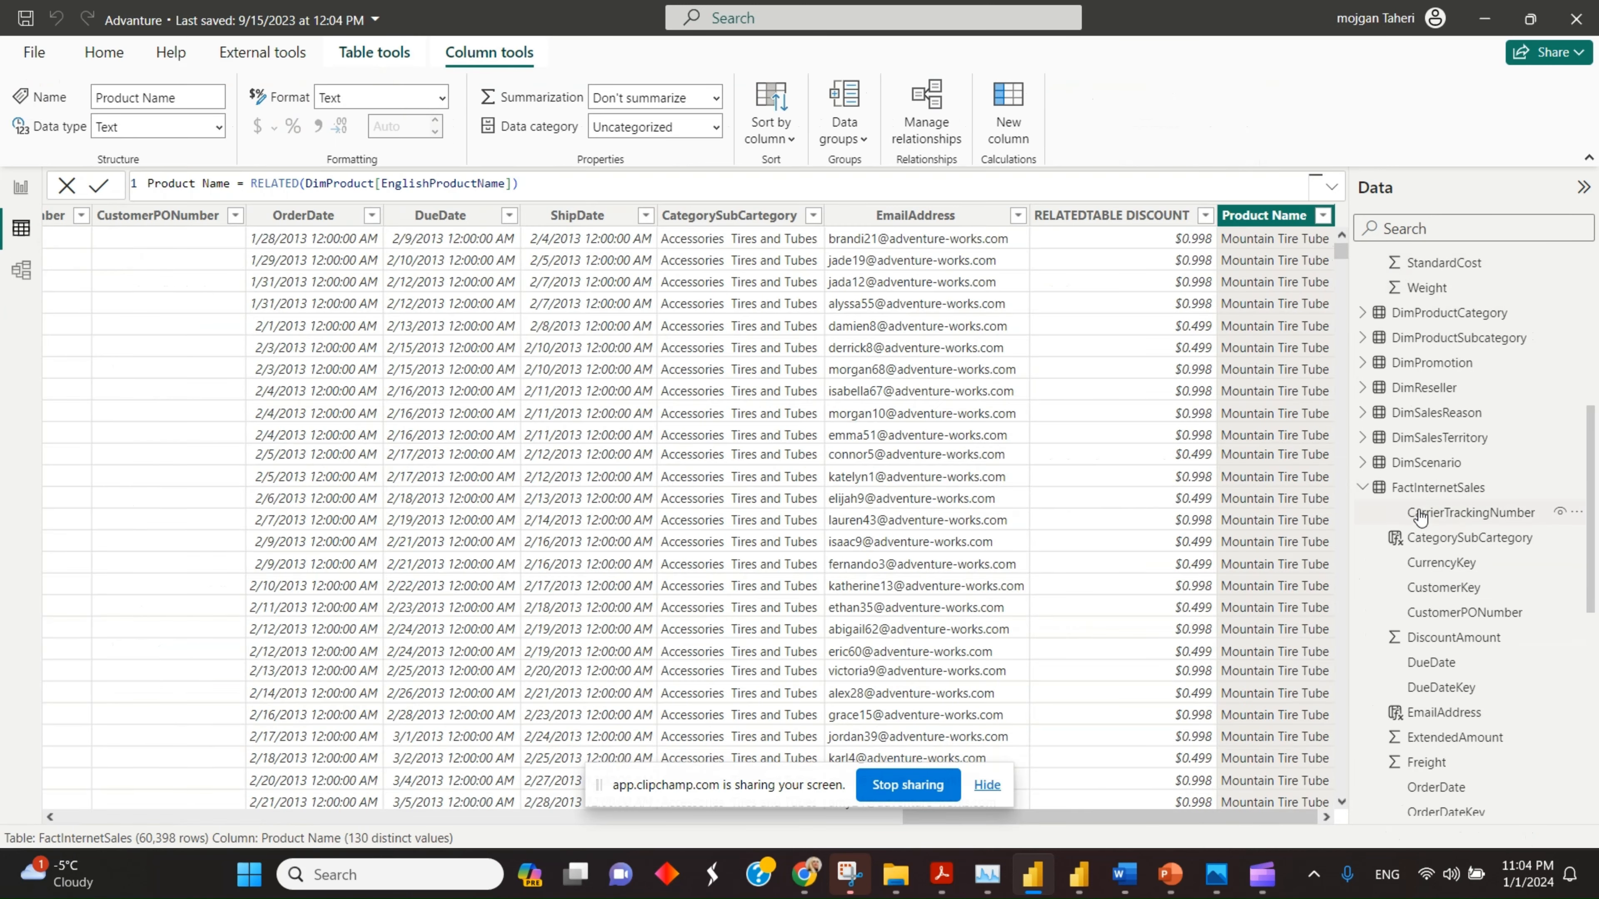
left_click(1428, 497)
scroll(1499, 504, "up", 5)
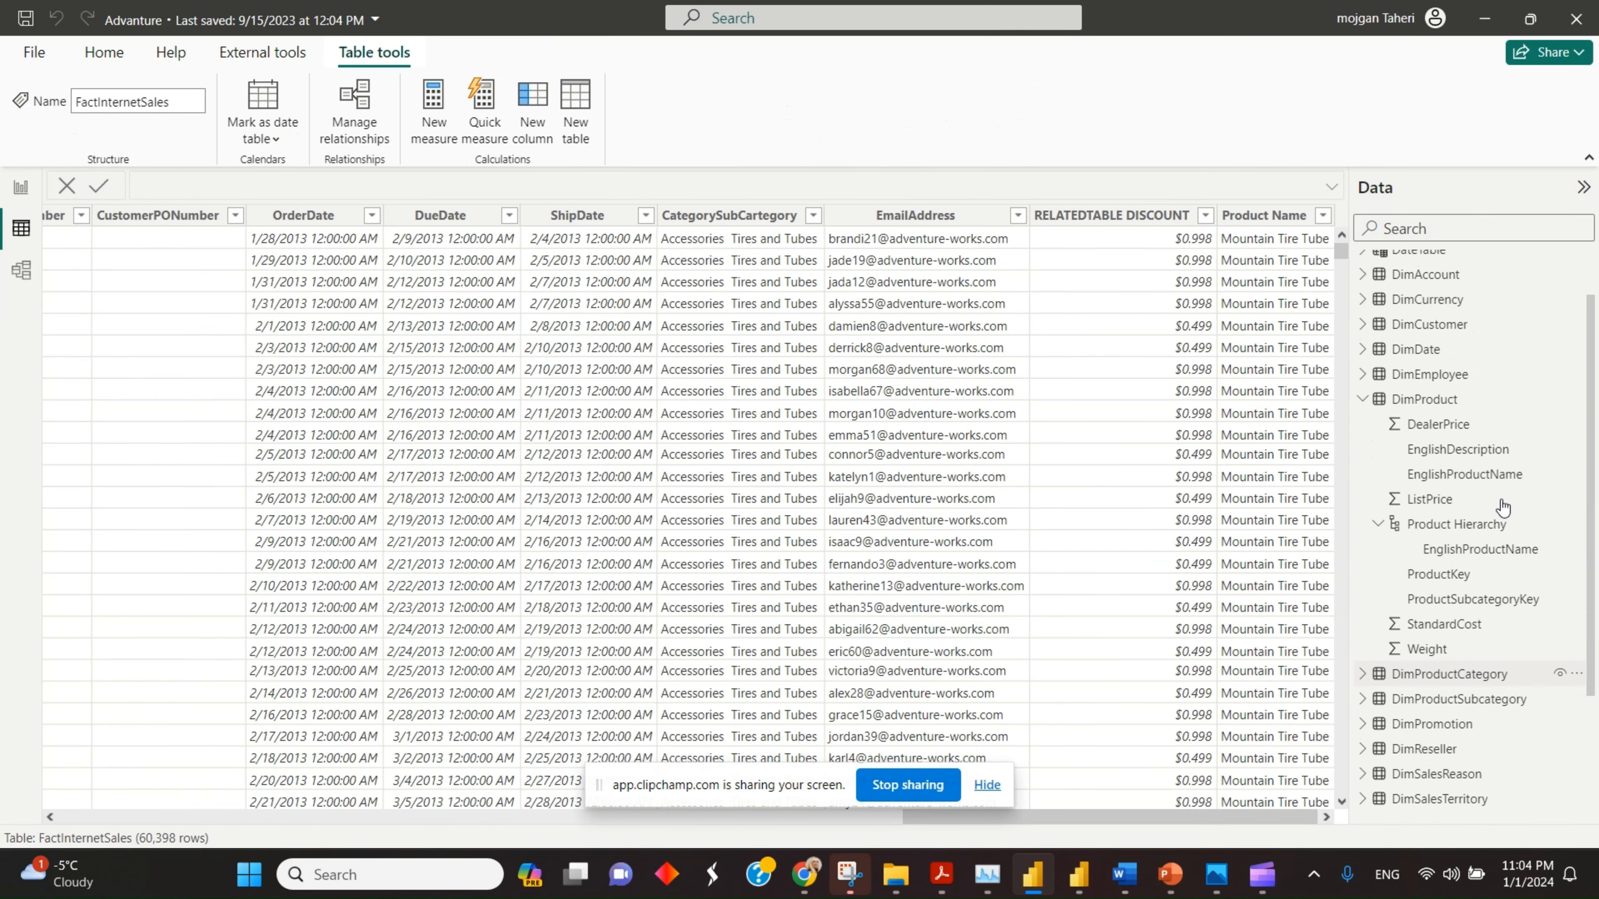
left_click(1427, 409)
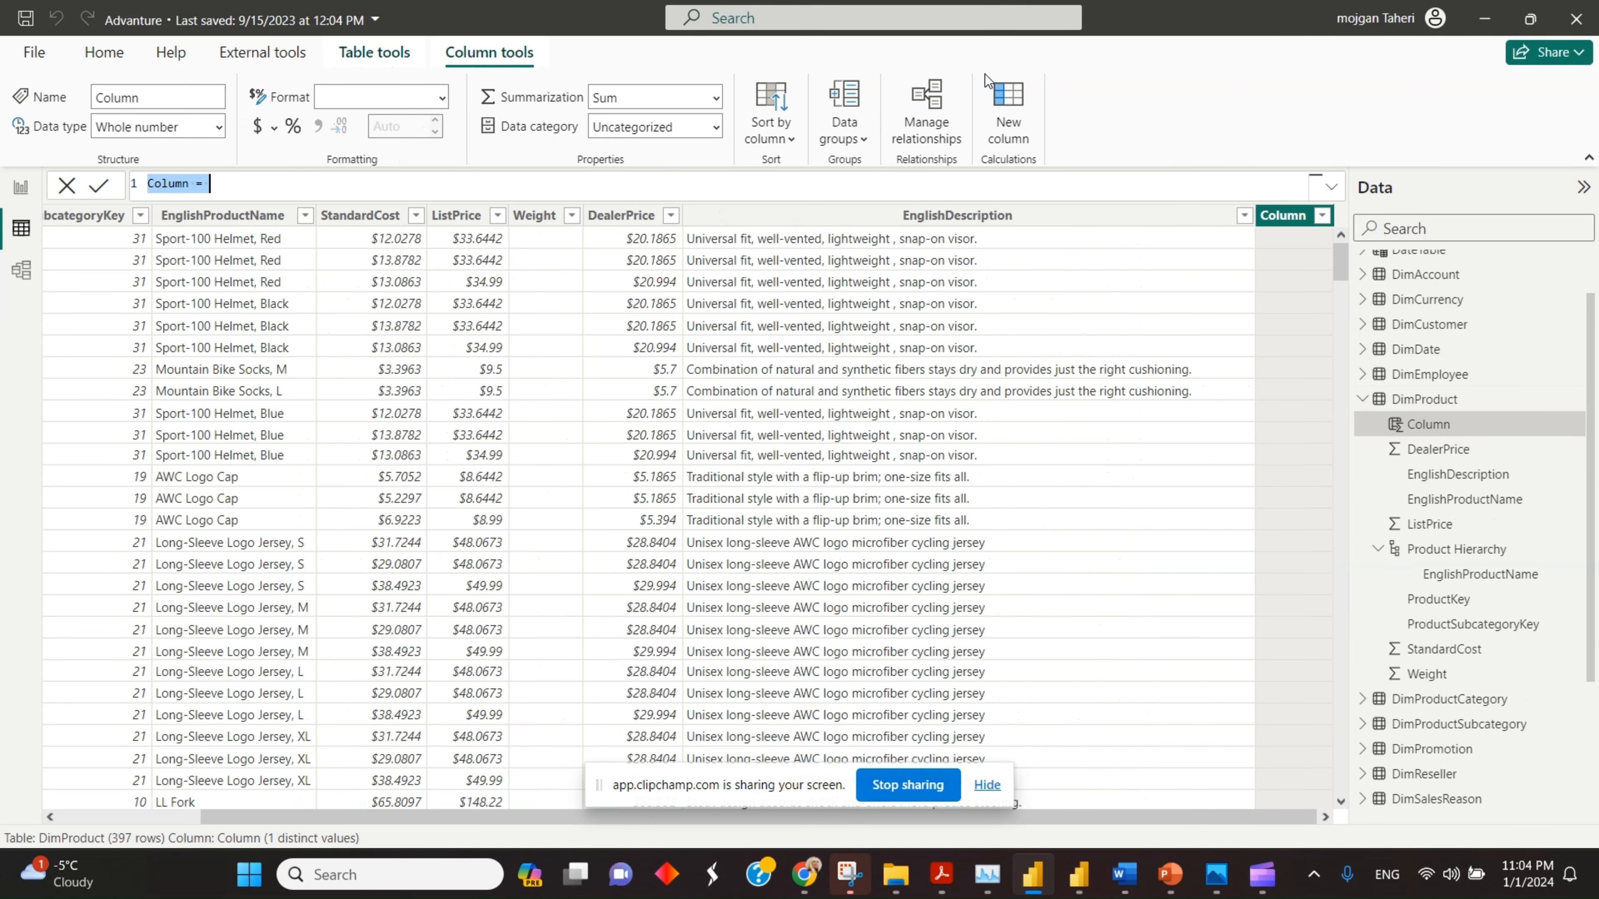
type("NB Transact")
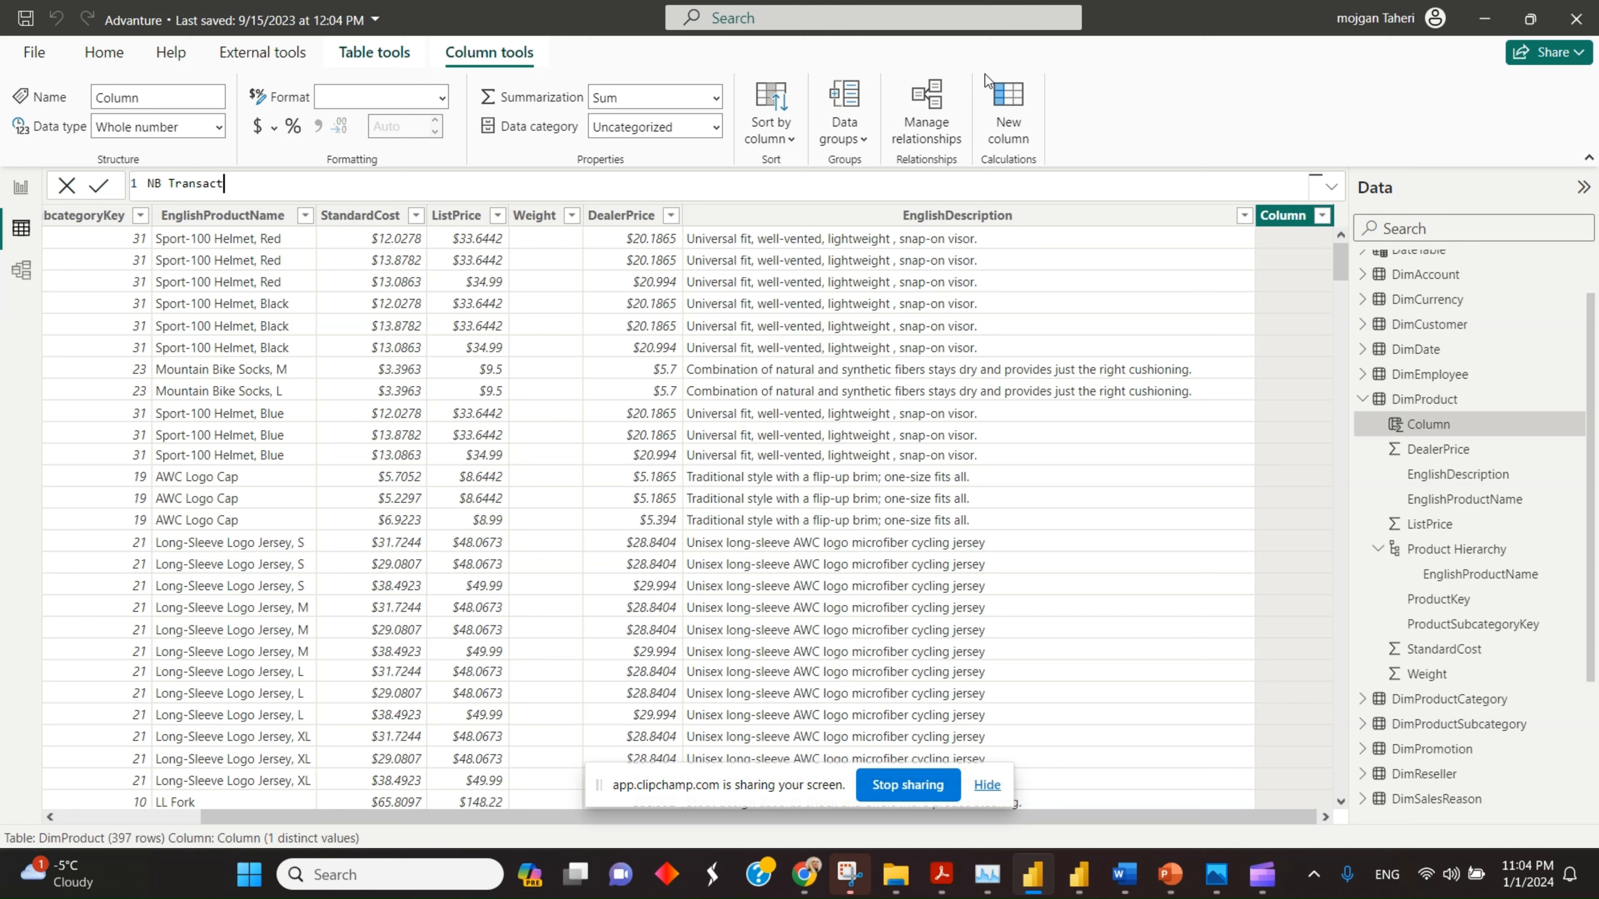
type("ion=rel")
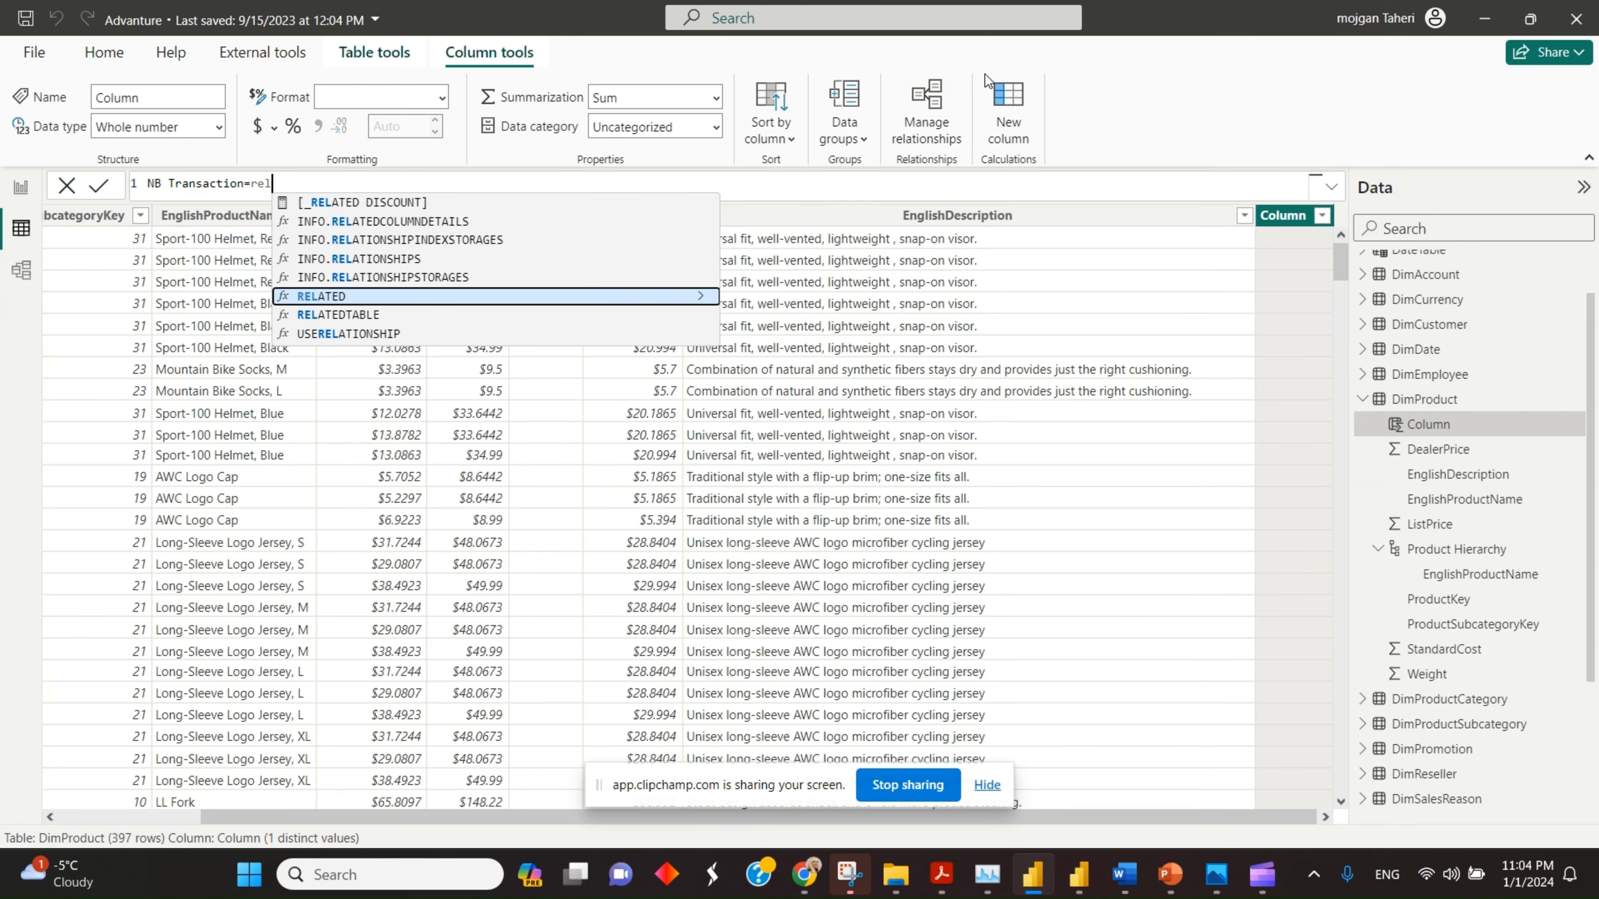
key("Down")
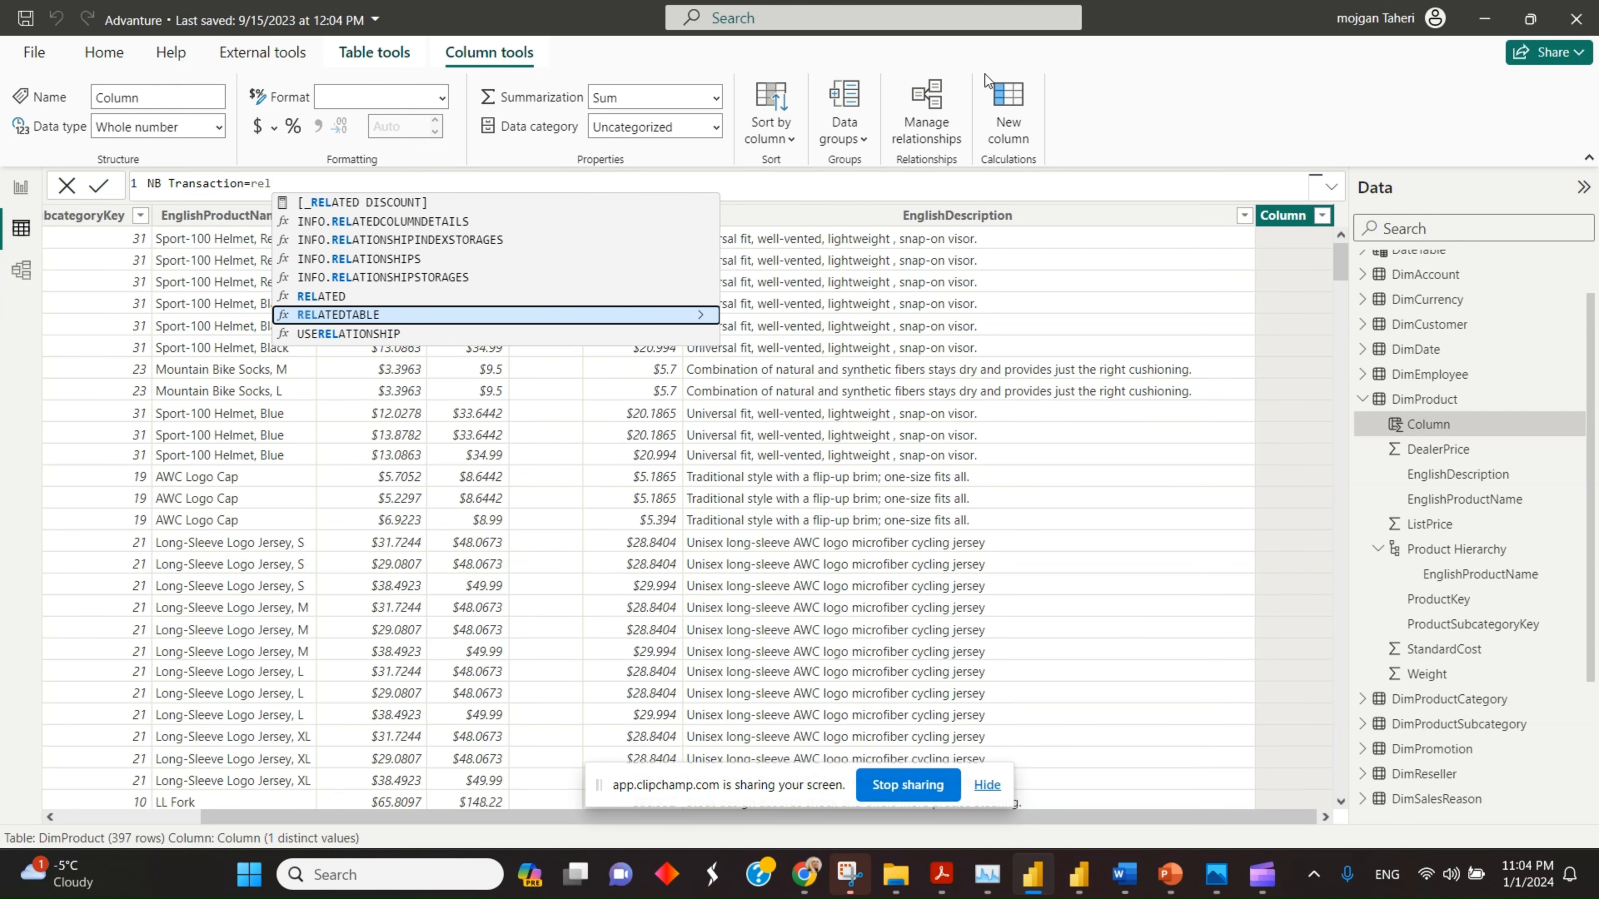
key("Tab")
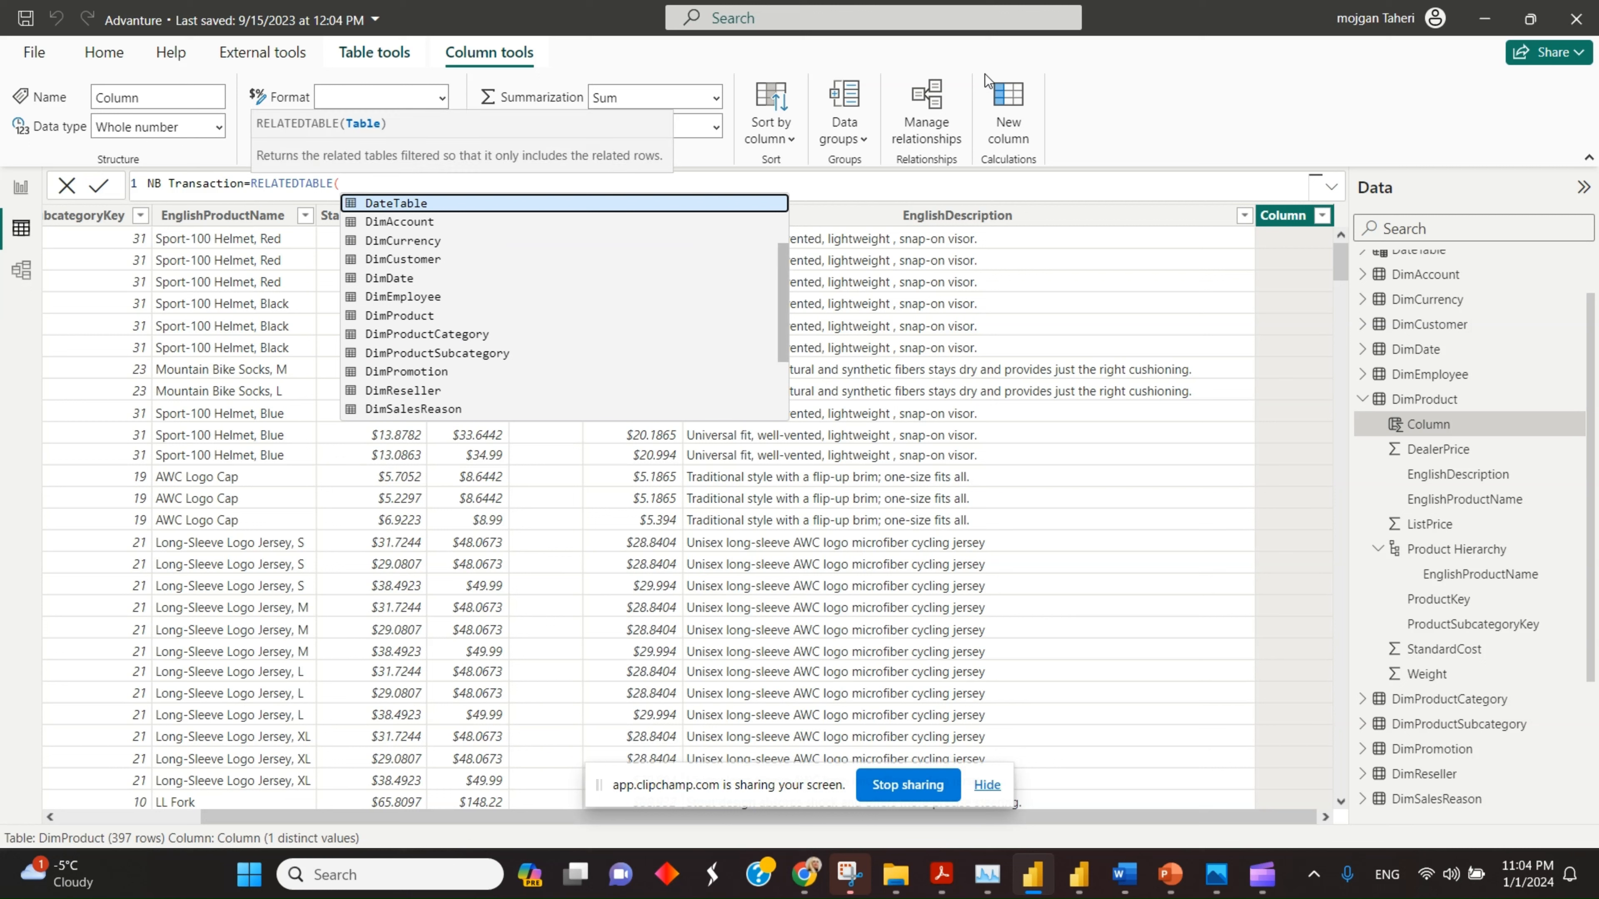
type("FactInternetSales")
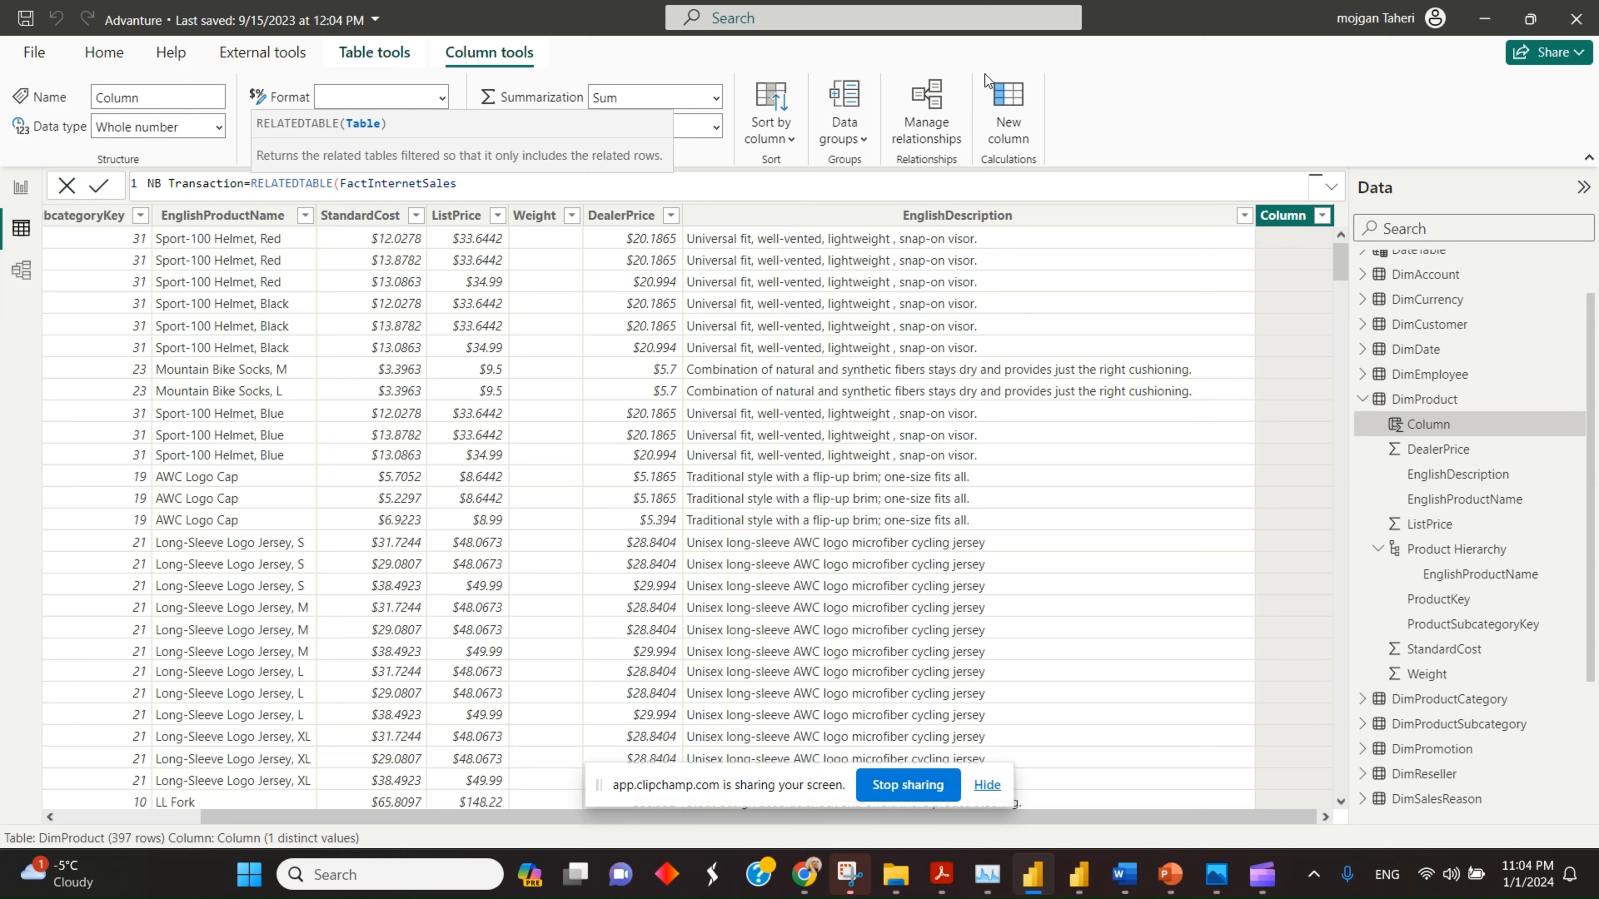
type(")")
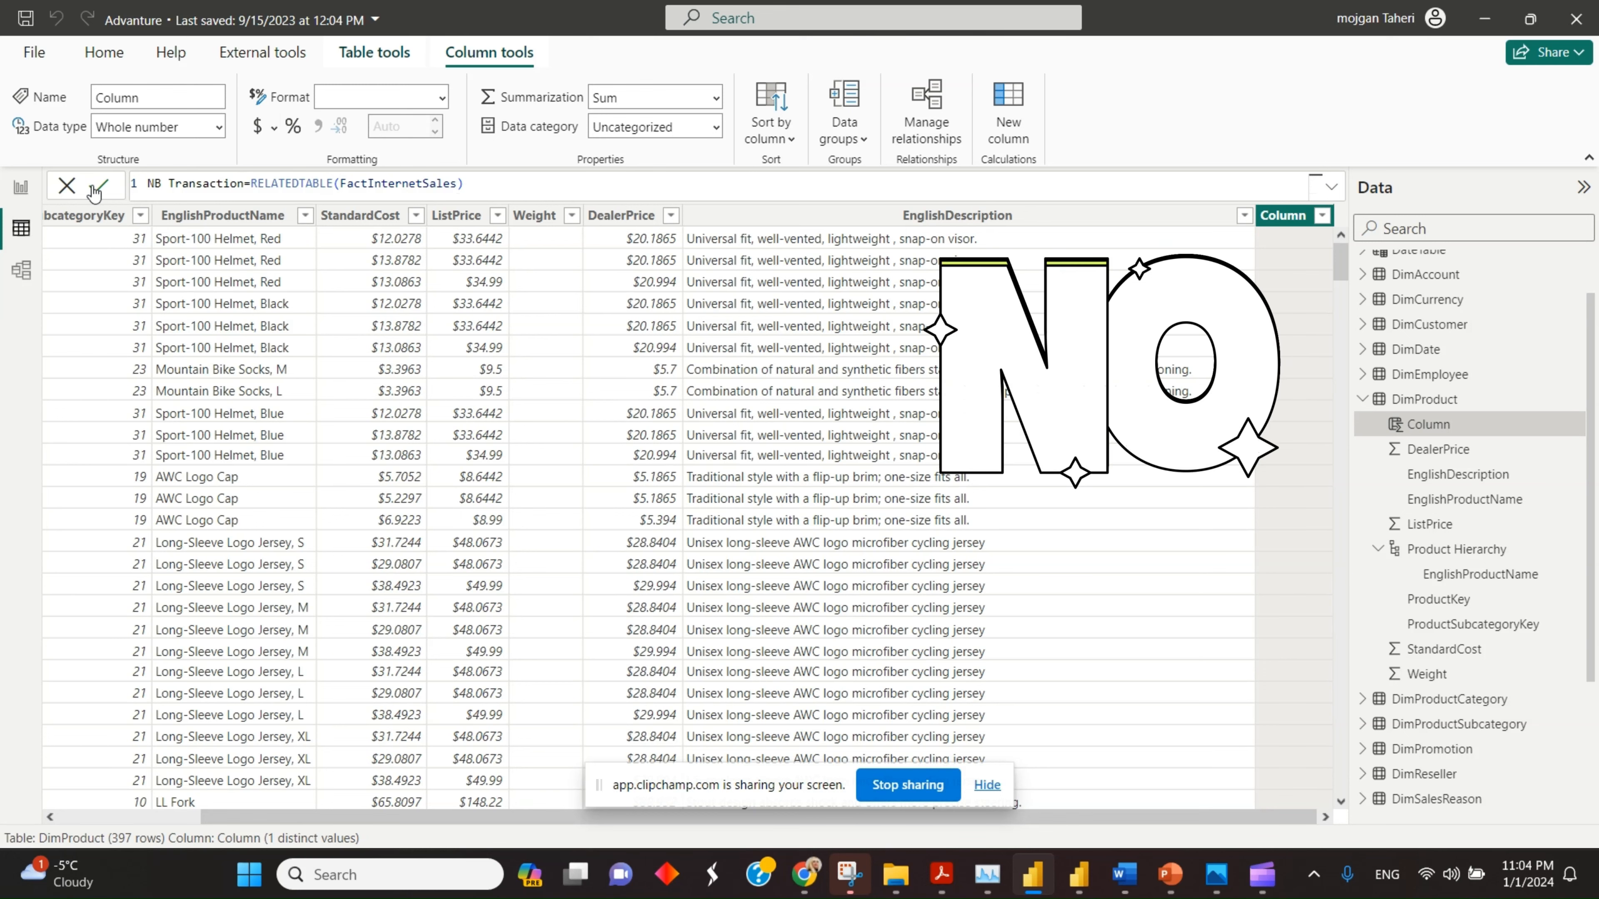
key("Return")
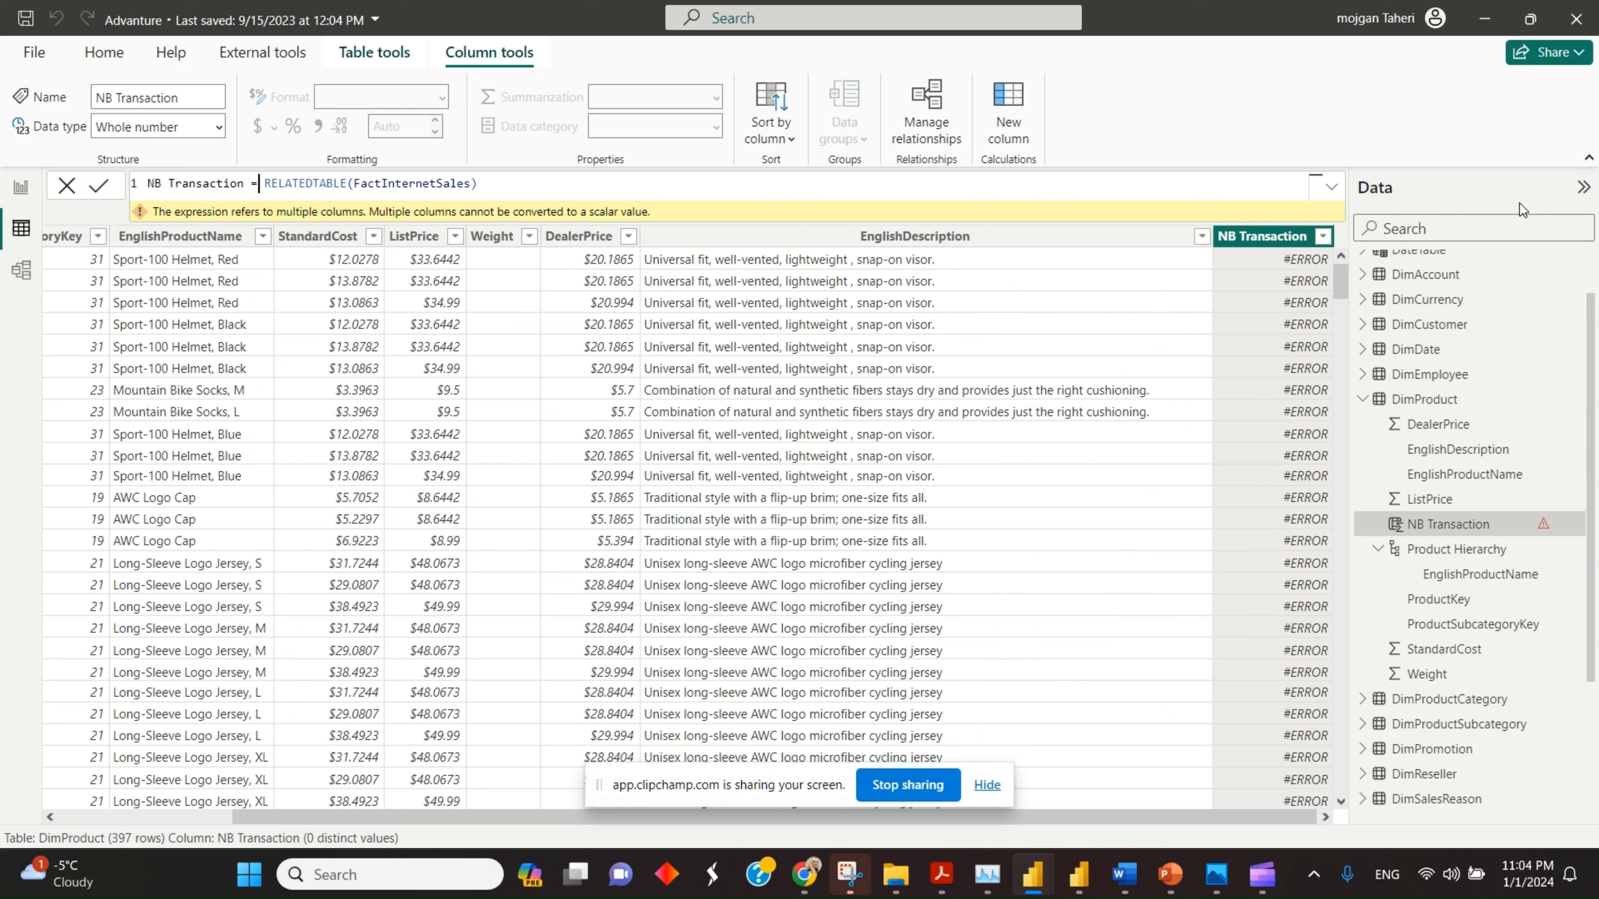
Step: Wrap the NB Transaction formula in COUNTROWS so it reads COUNTROWS( RELATEDTABLE(FactInternetSales))
type("coun")
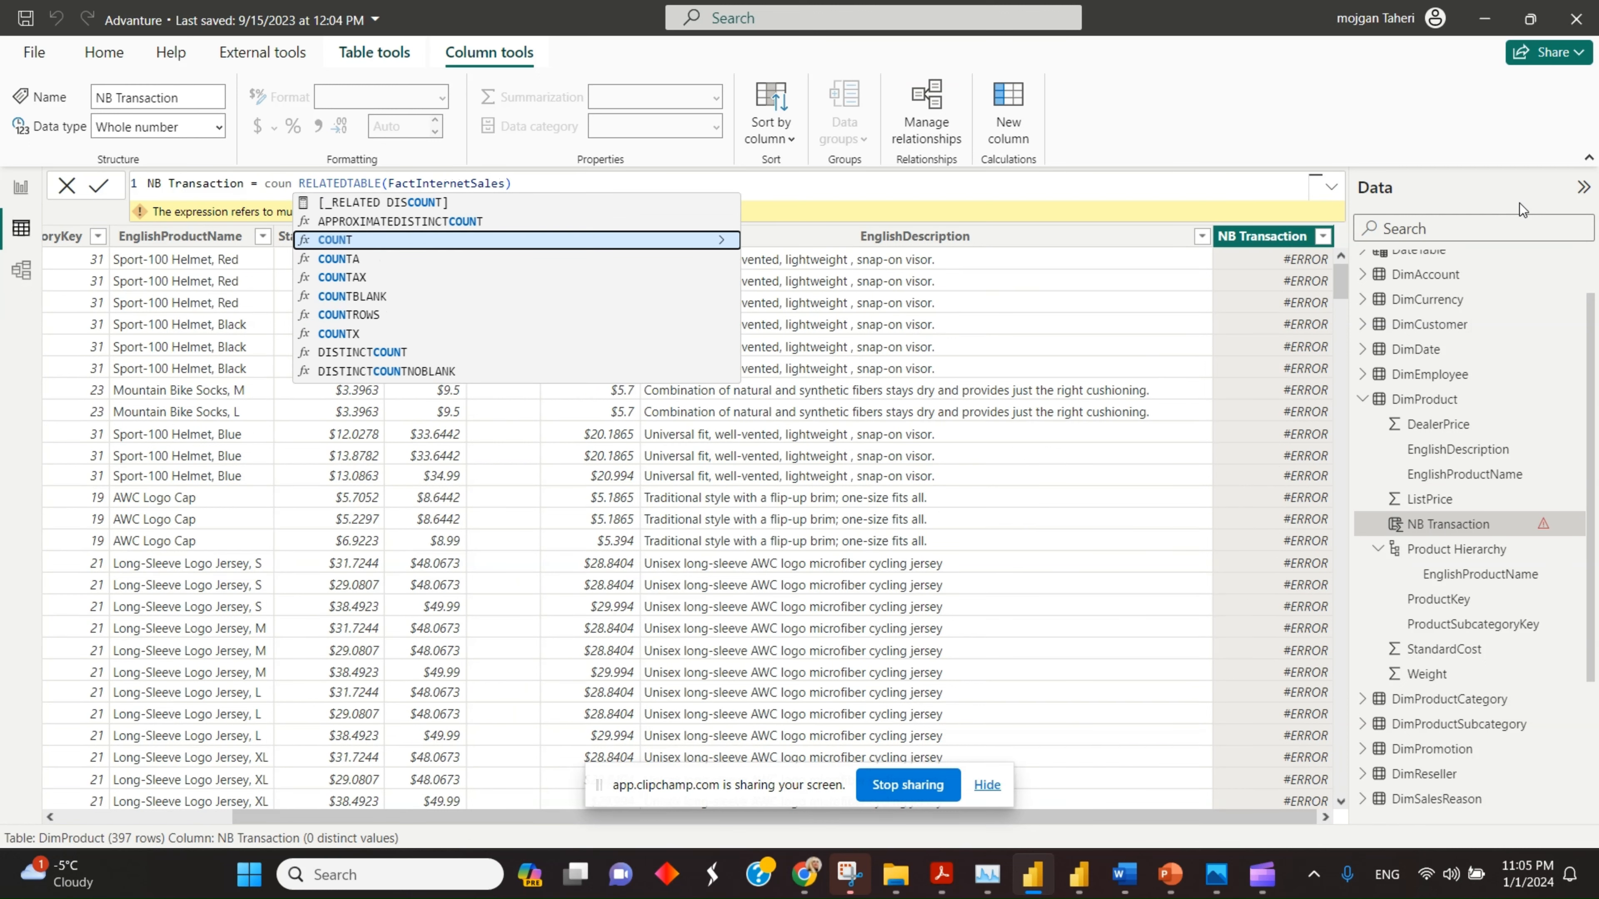
key("Down")
key("Down")
key("Down")
key("Down")
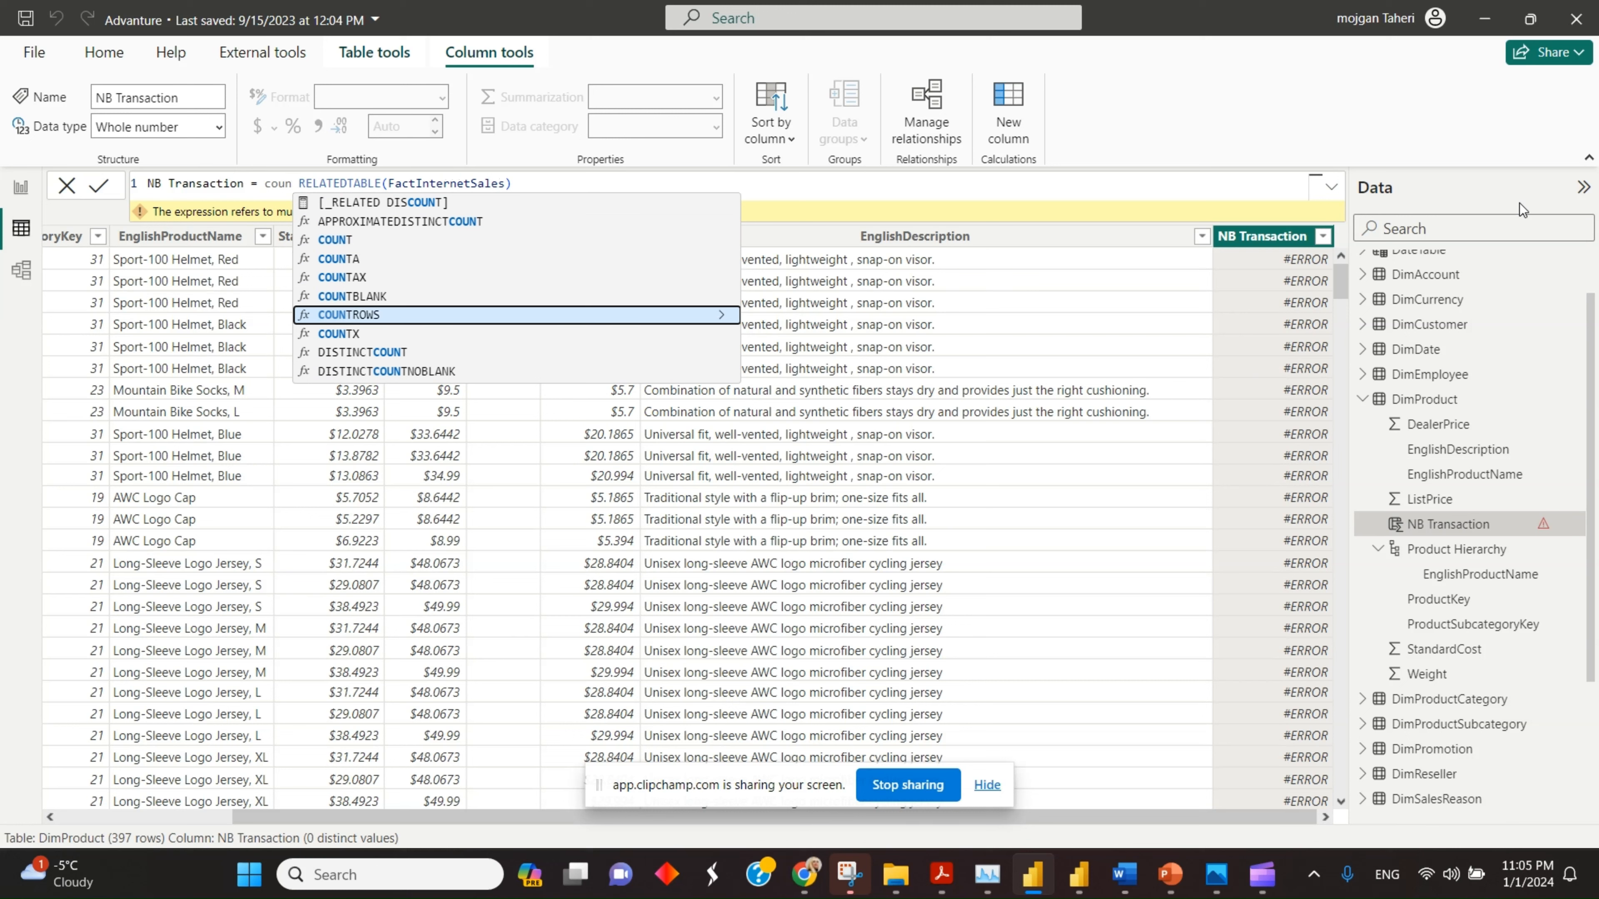
key("Tab")
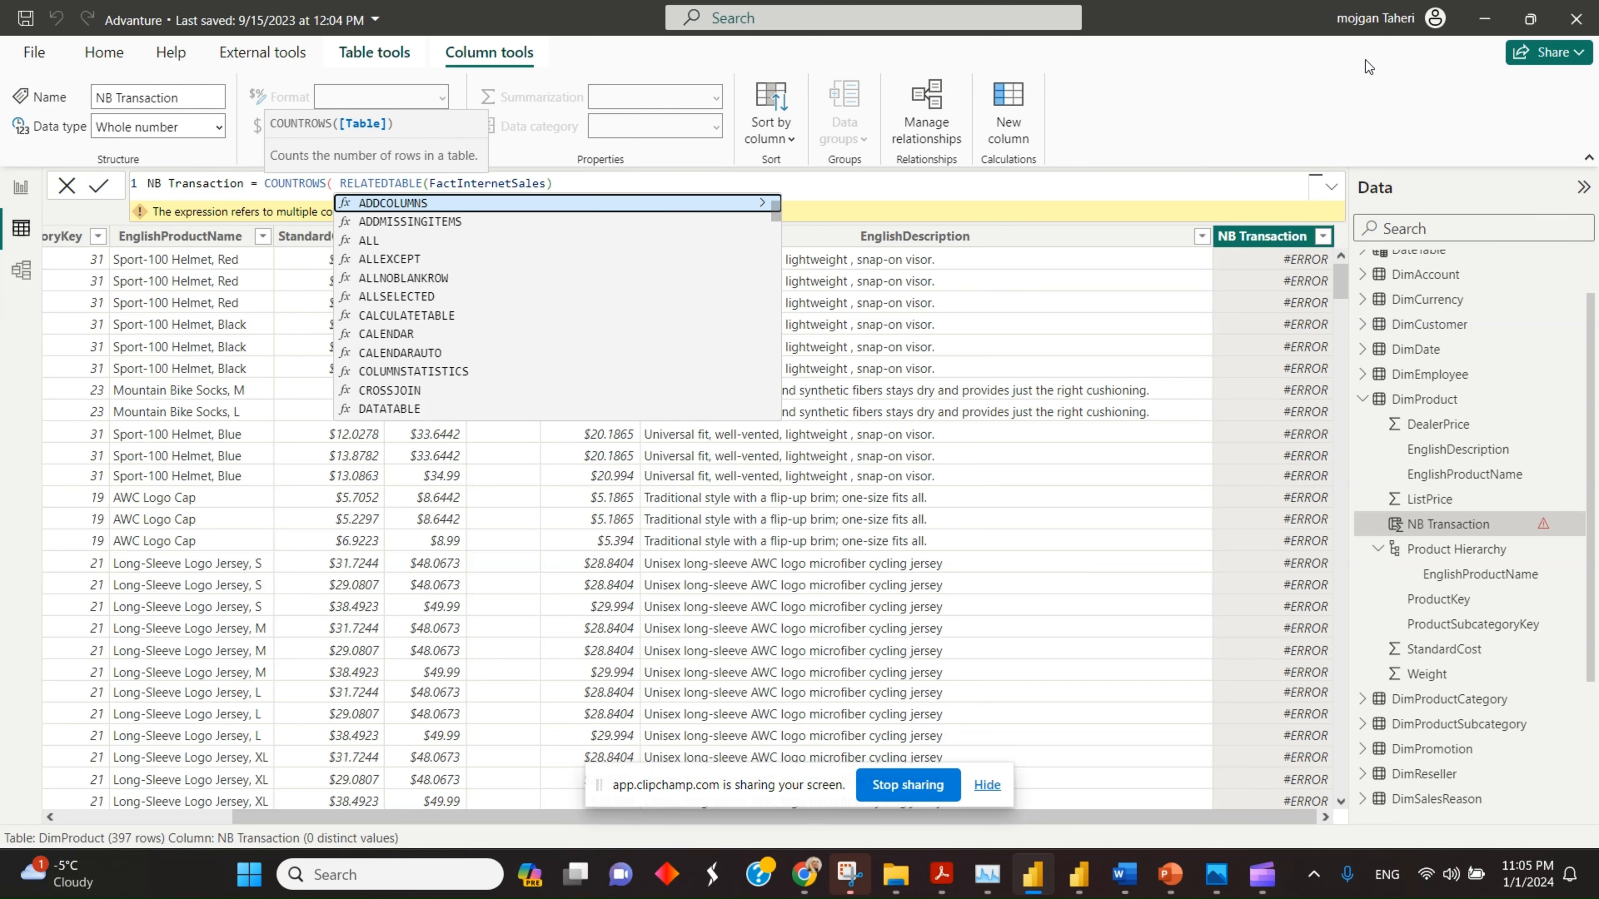
left_click(570, 180)
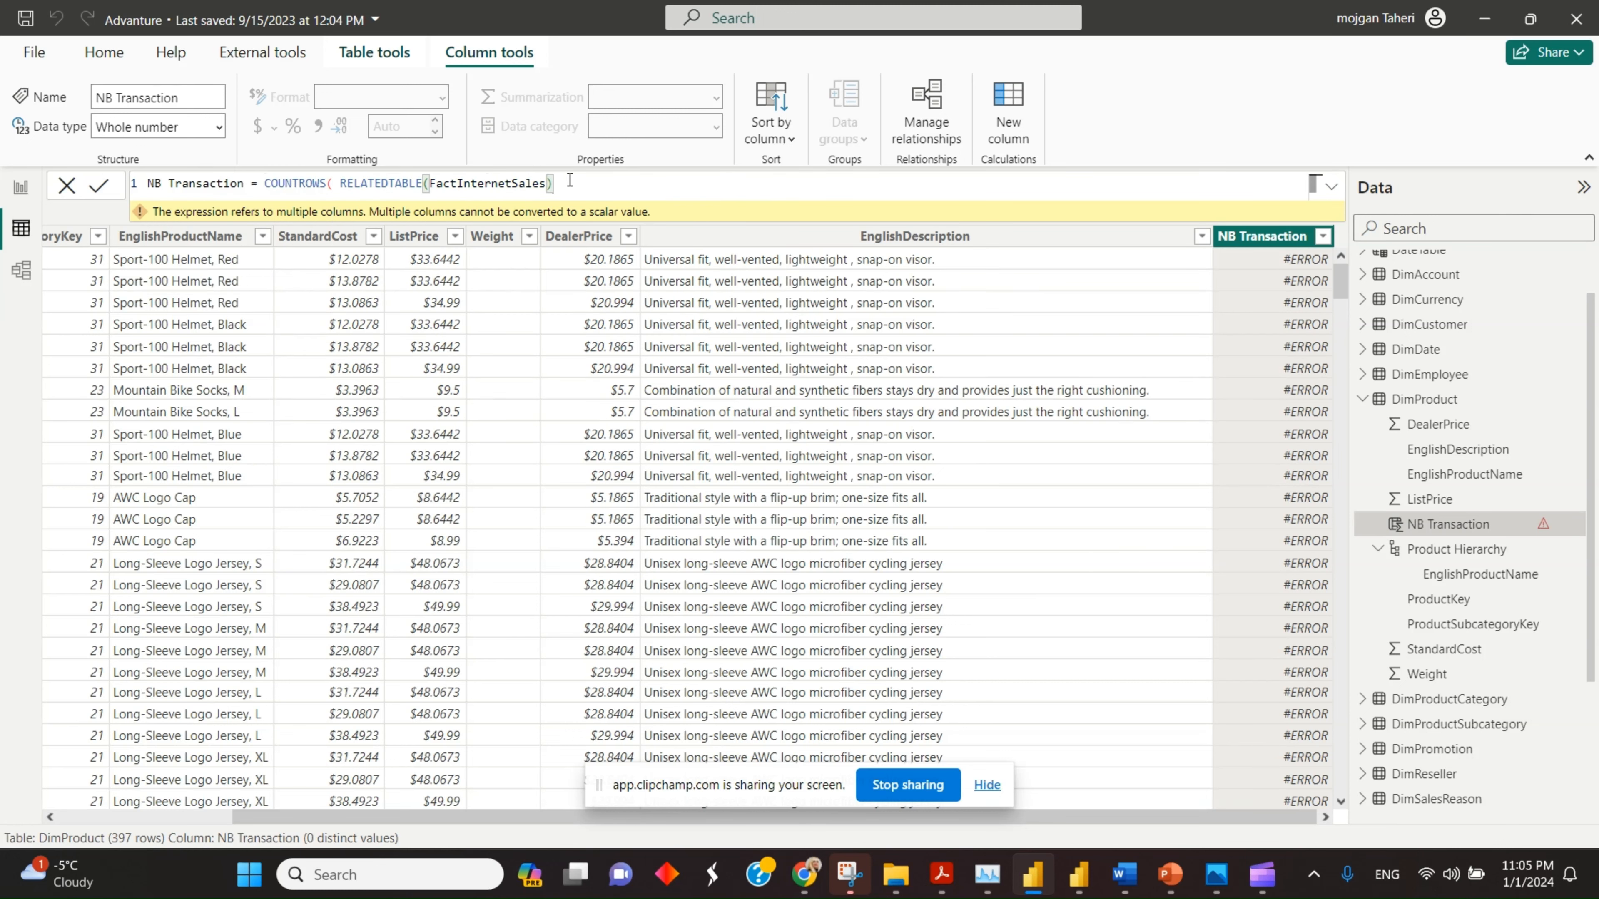
type(")")
key("Return")
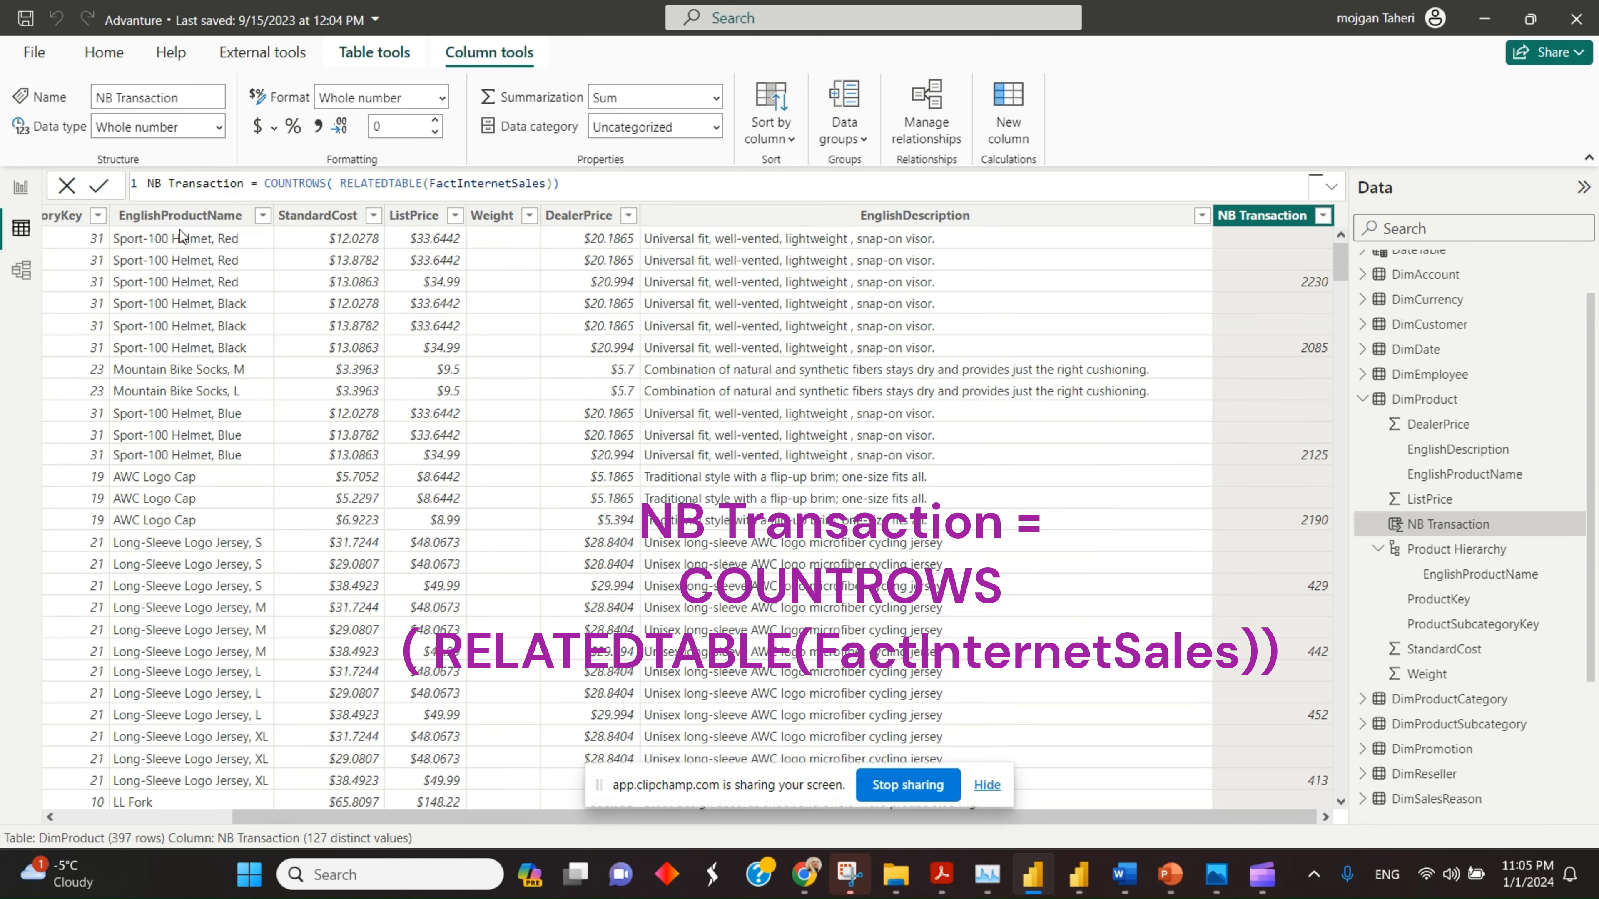
Step: Leave the blank measure and open the FactInternetSales table to examine its columns
left_click(21, 192)
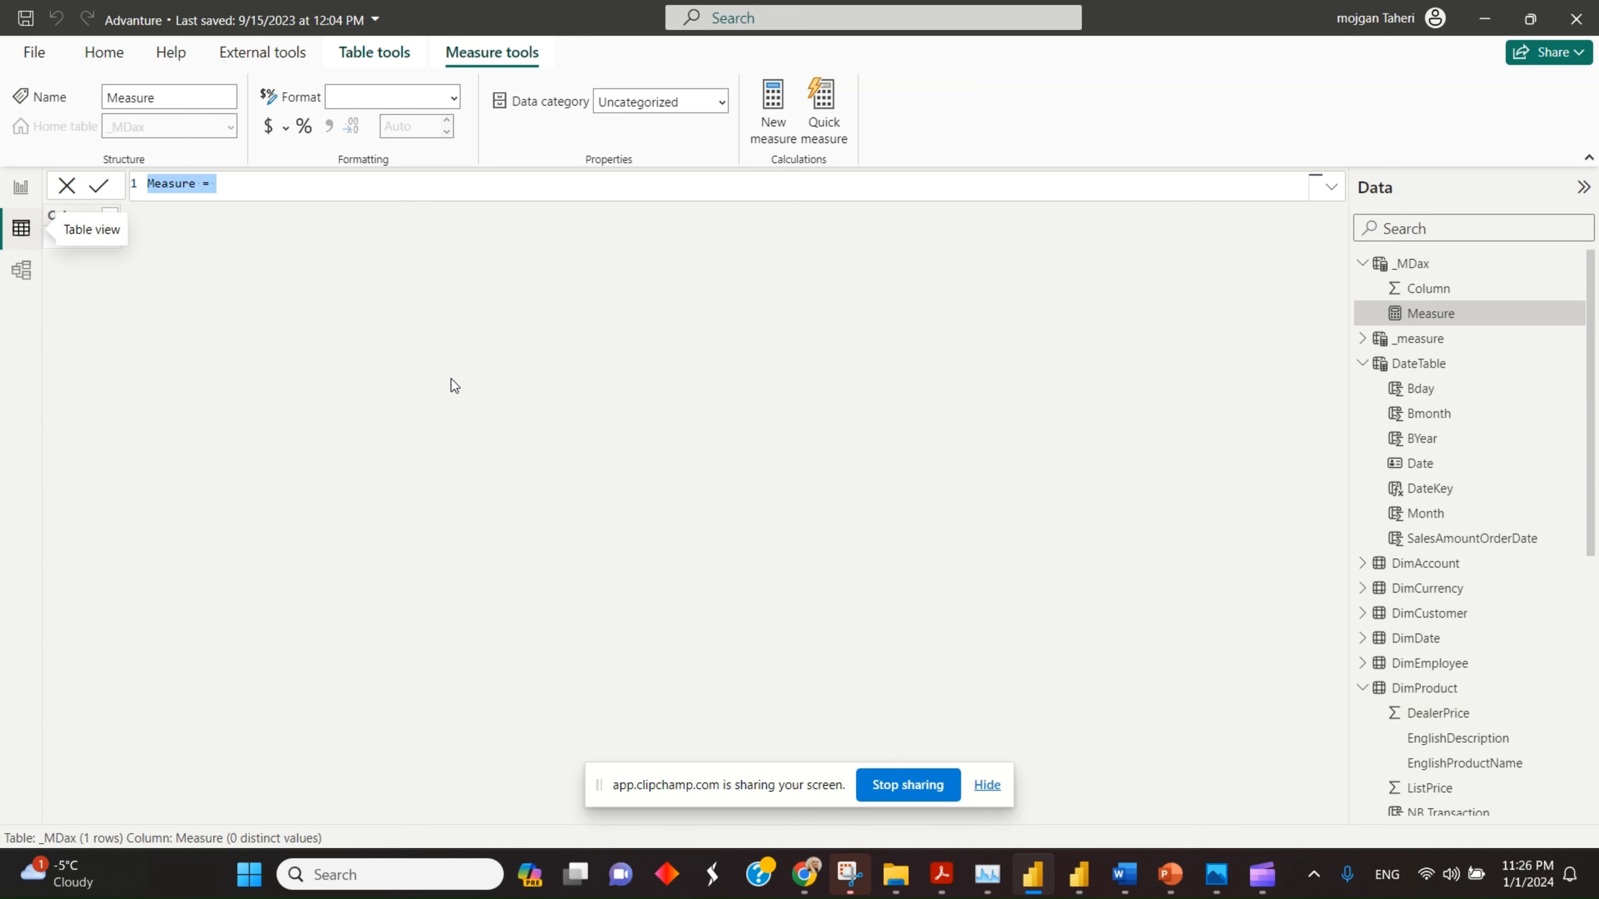
scroll(1480, 668, "down", 5)
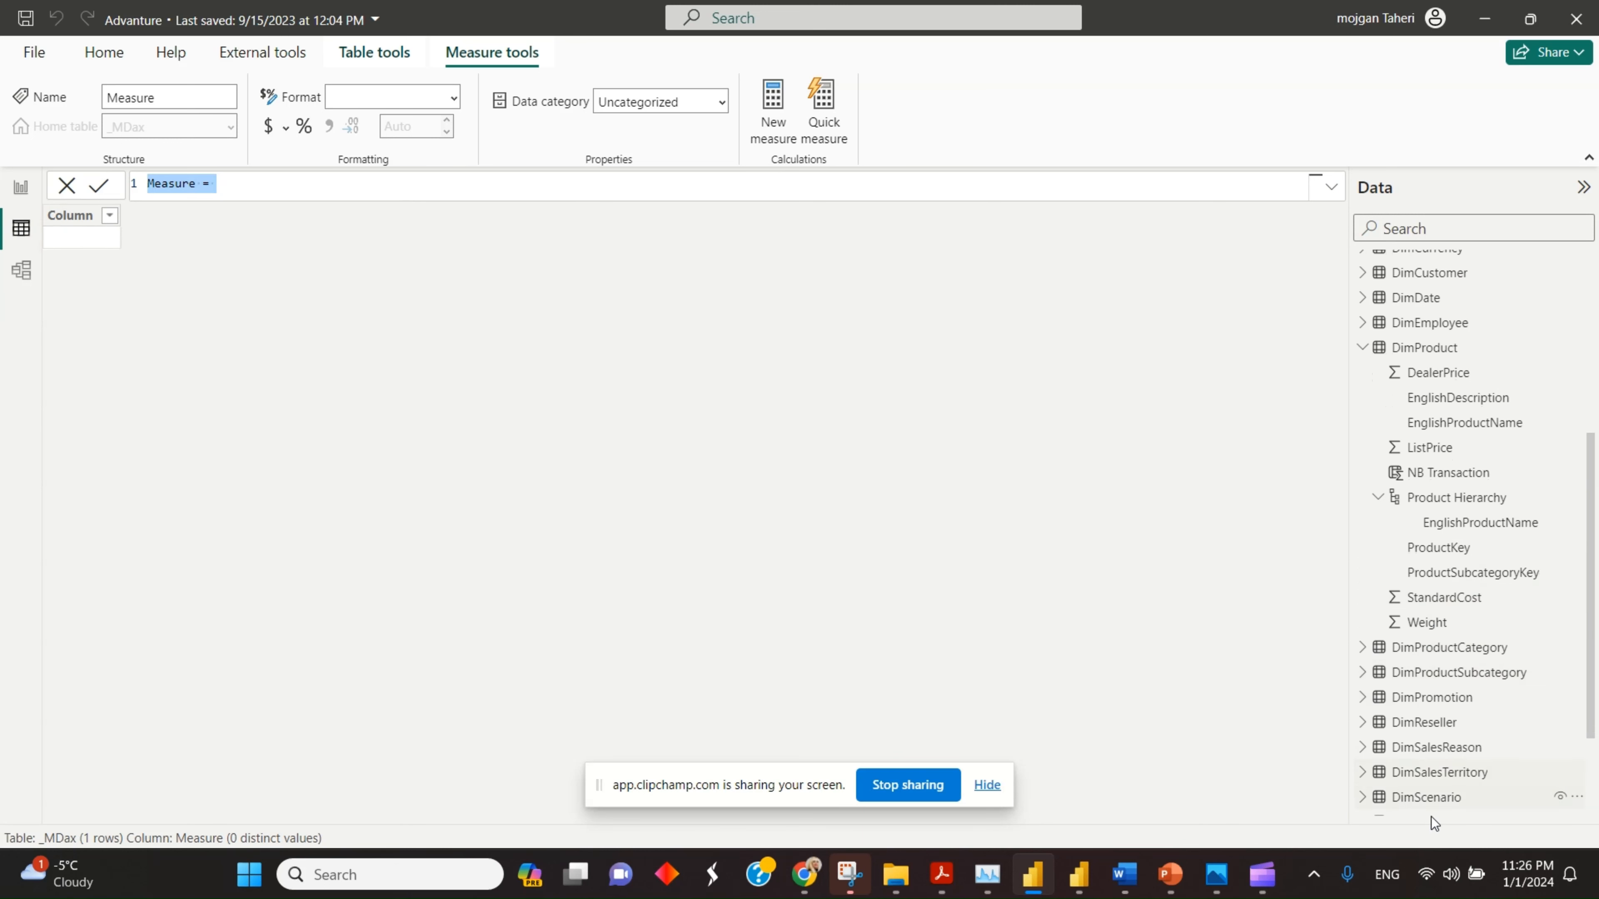
scroll(1435, 793, "down", 3)
left_click(1444, 678)
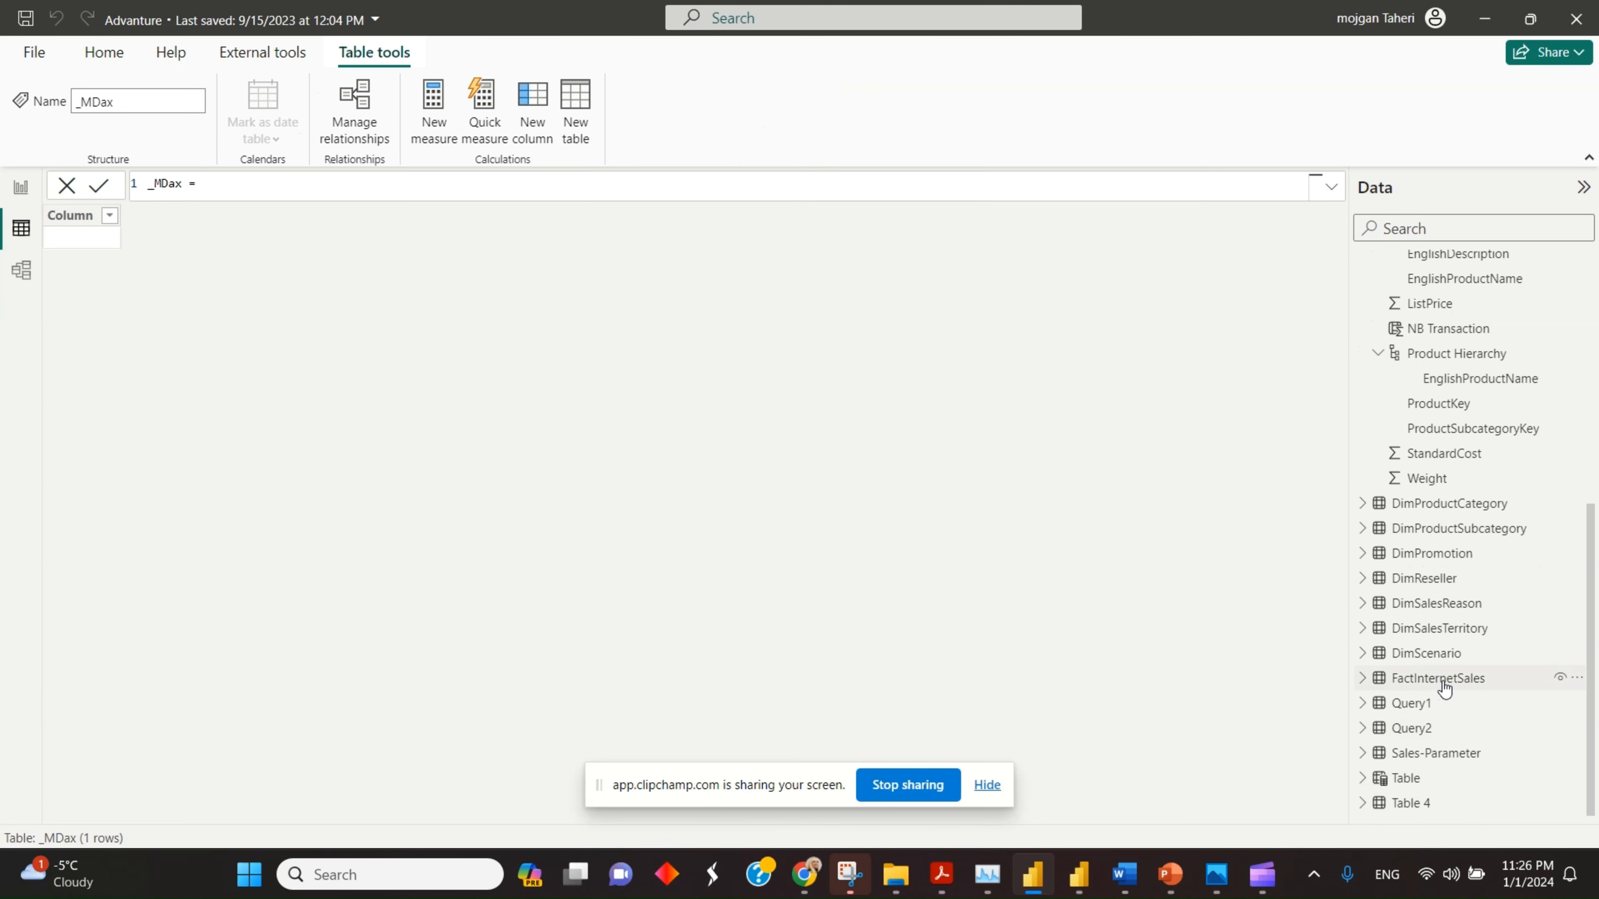
left_click(1444, 686)
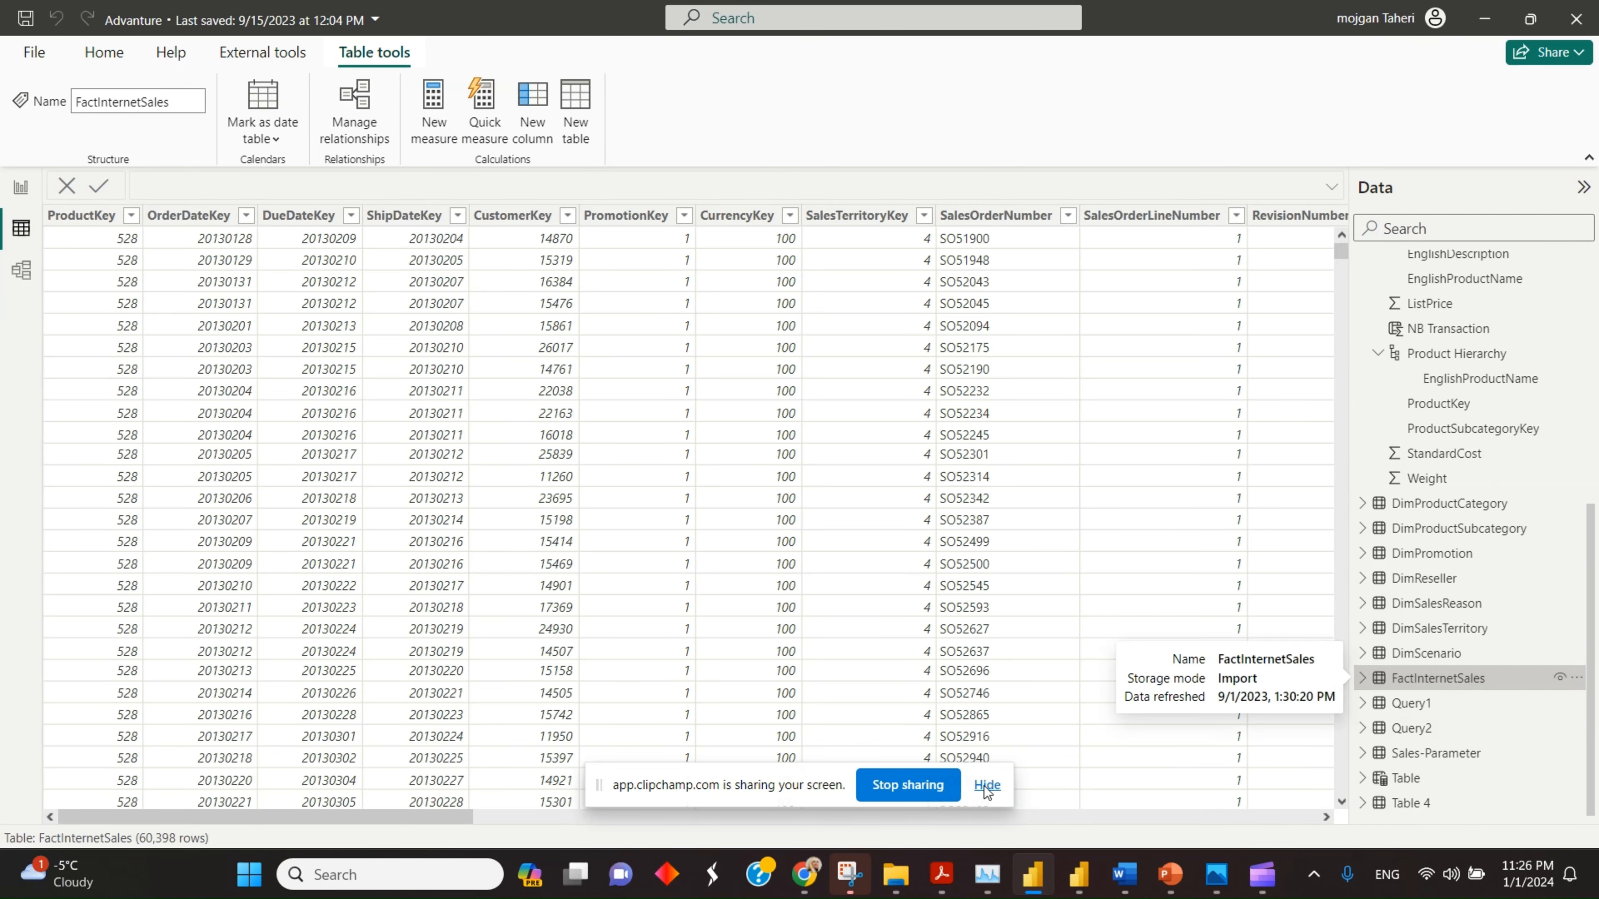
left_click_drag(423, 815, 346, 811)
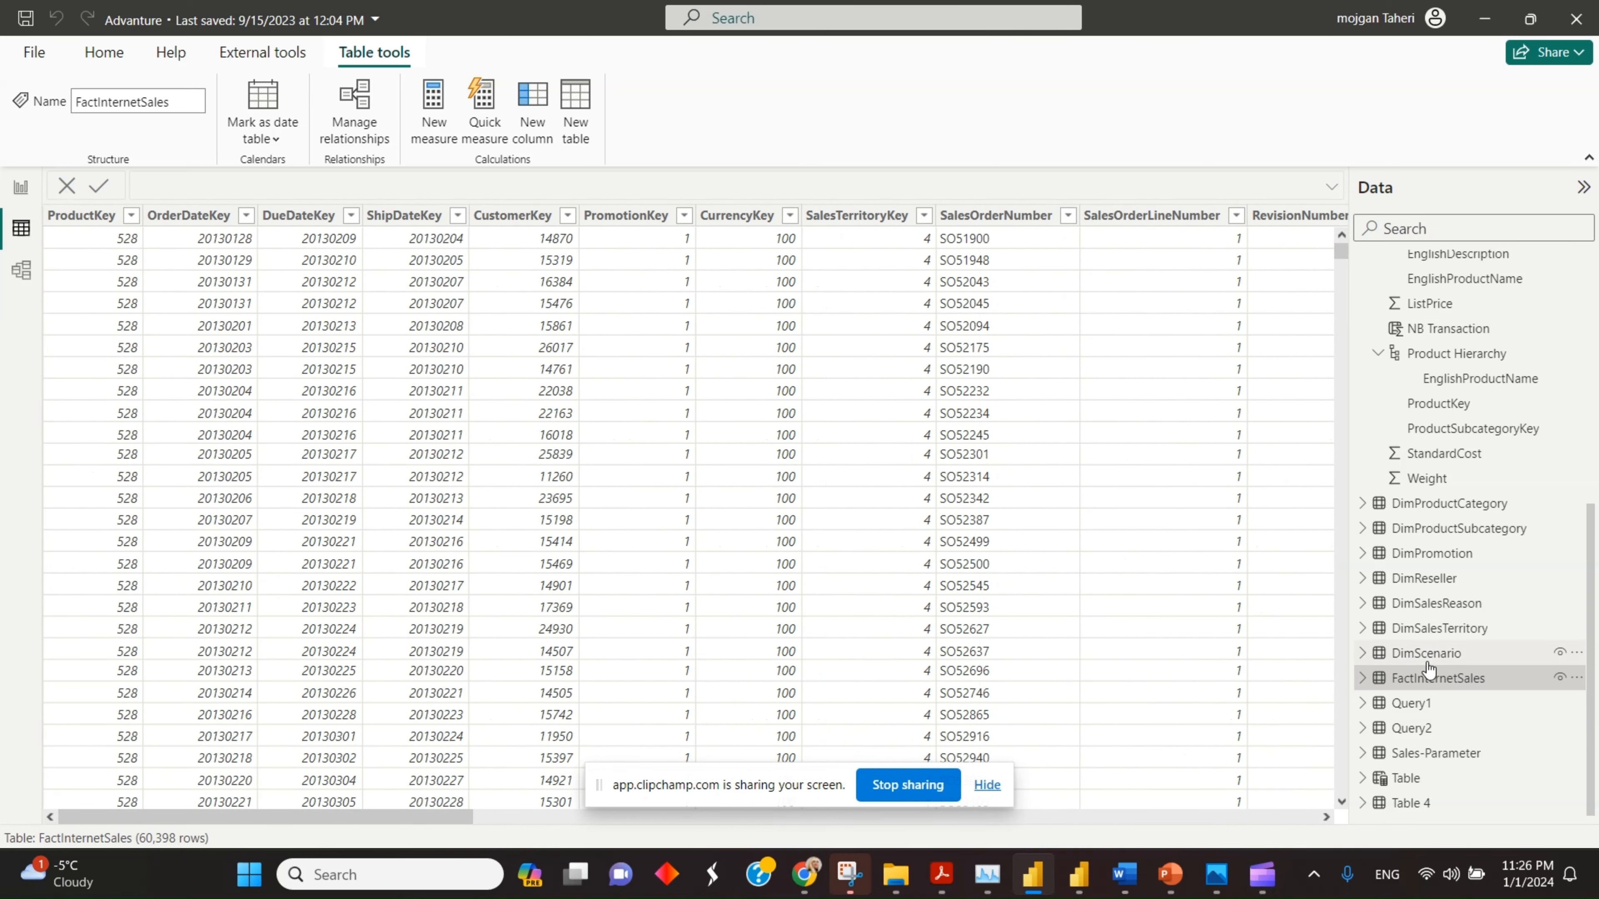
Step: Create a new measure named Related-Discount in the _MDax table, with its expression starting on a new line
scroll(1452, 620, "up", 6)
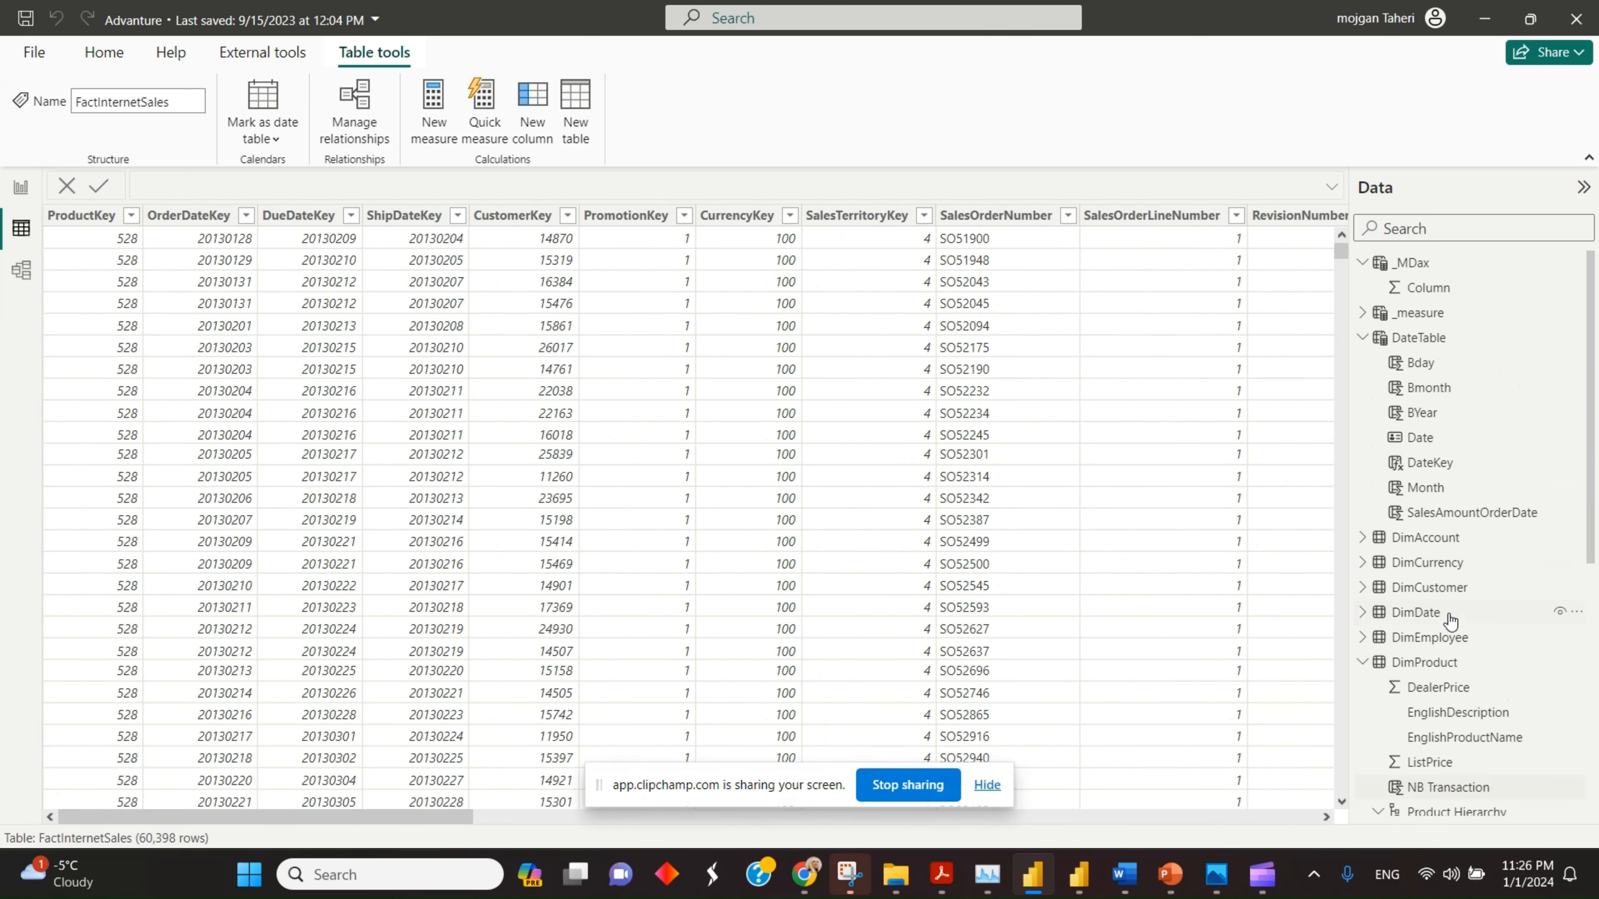
left_click(1416, 268)
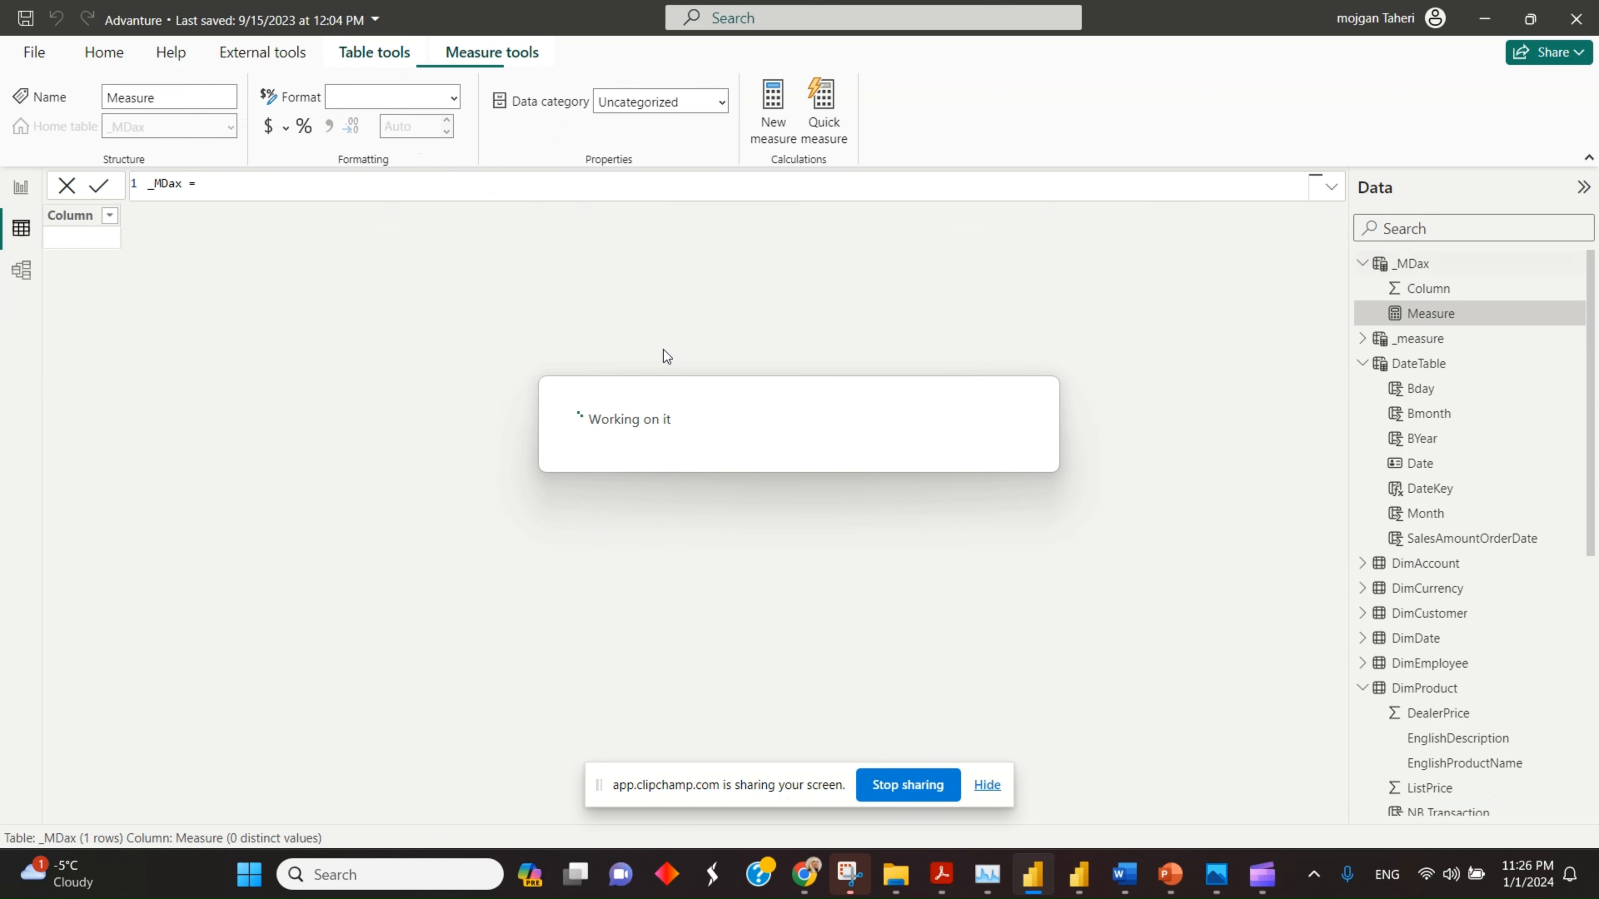
type("Re")
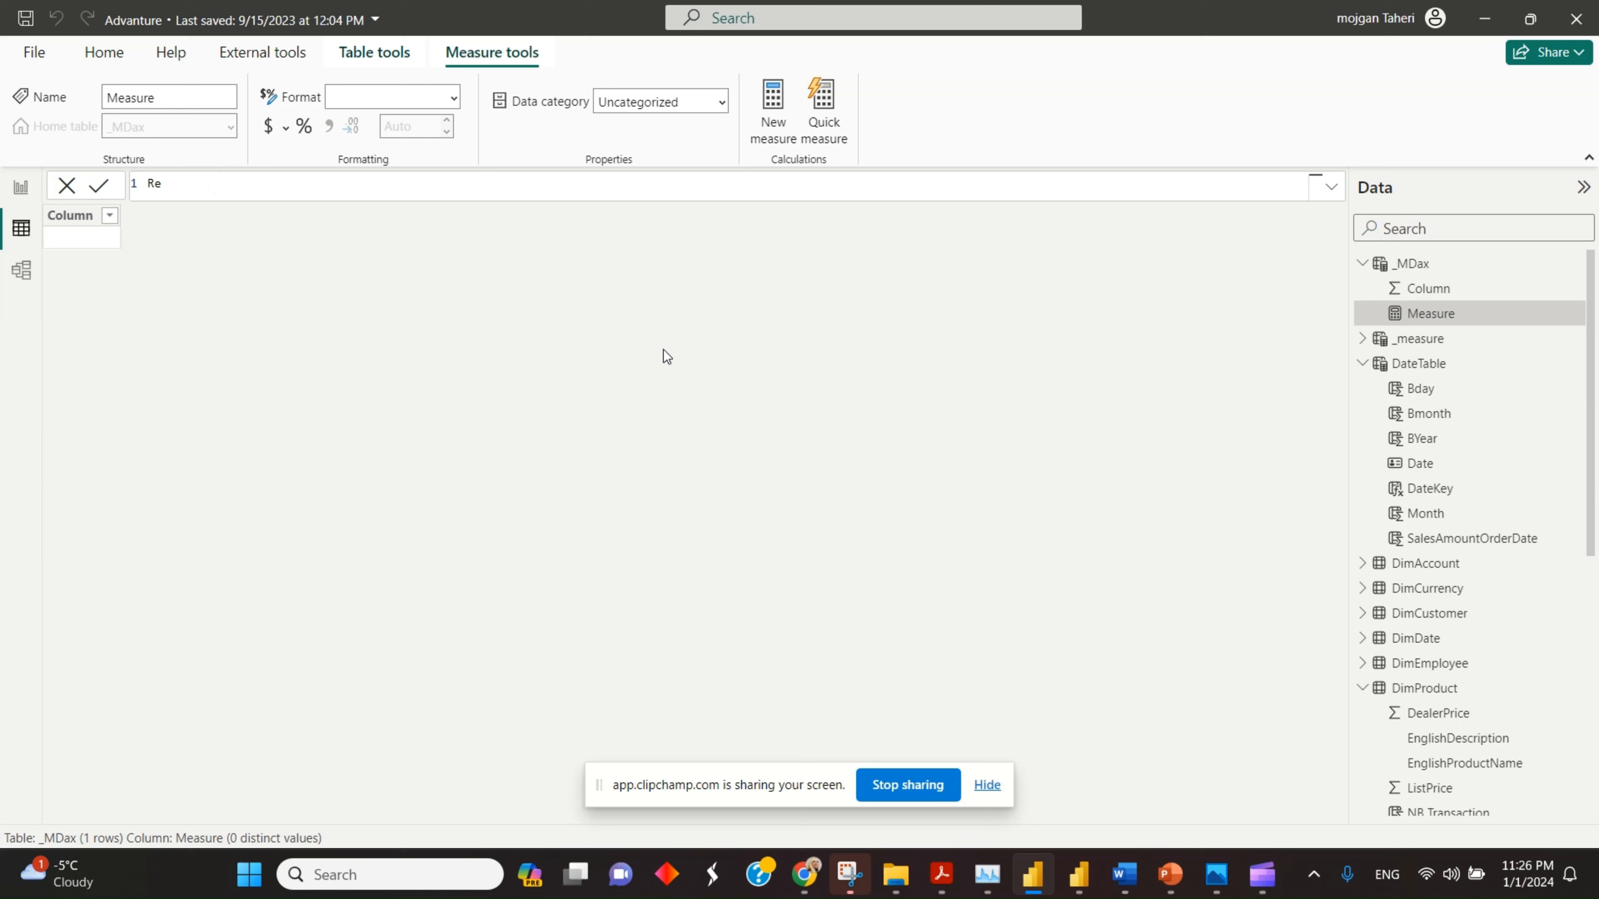
key("BackSpace")
key("BackSpace")
type("Related-Discount=")
key("Return")
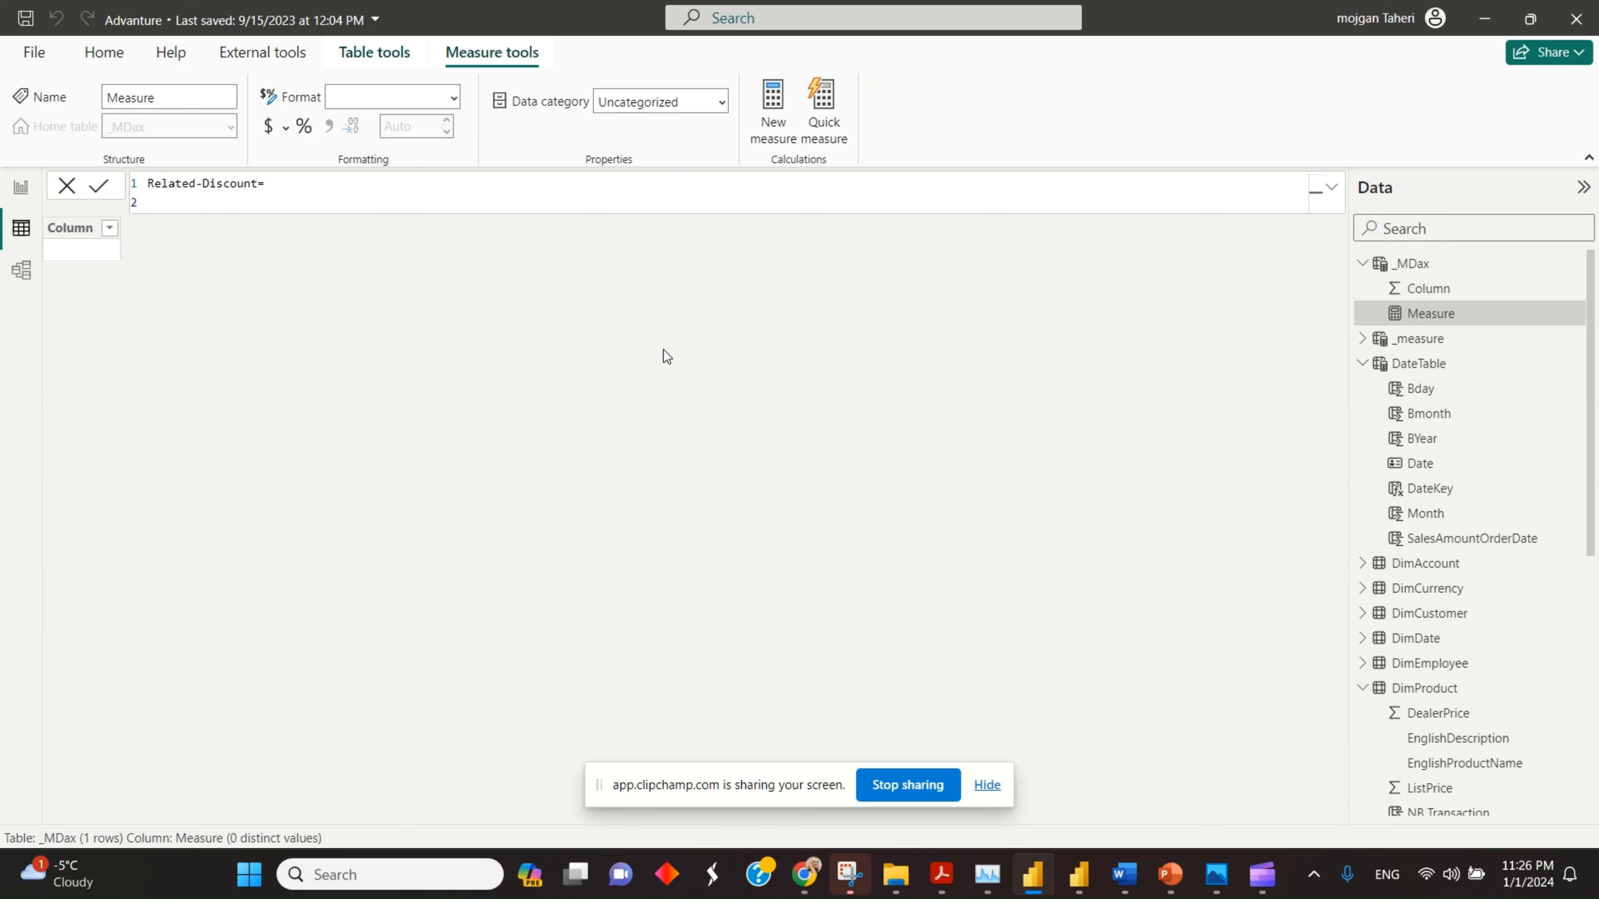
Step: Begin the Related-Discount expression with SUMX, using FactInternetSales as the table argument and placing each argument on its own line
type("SUMX(")
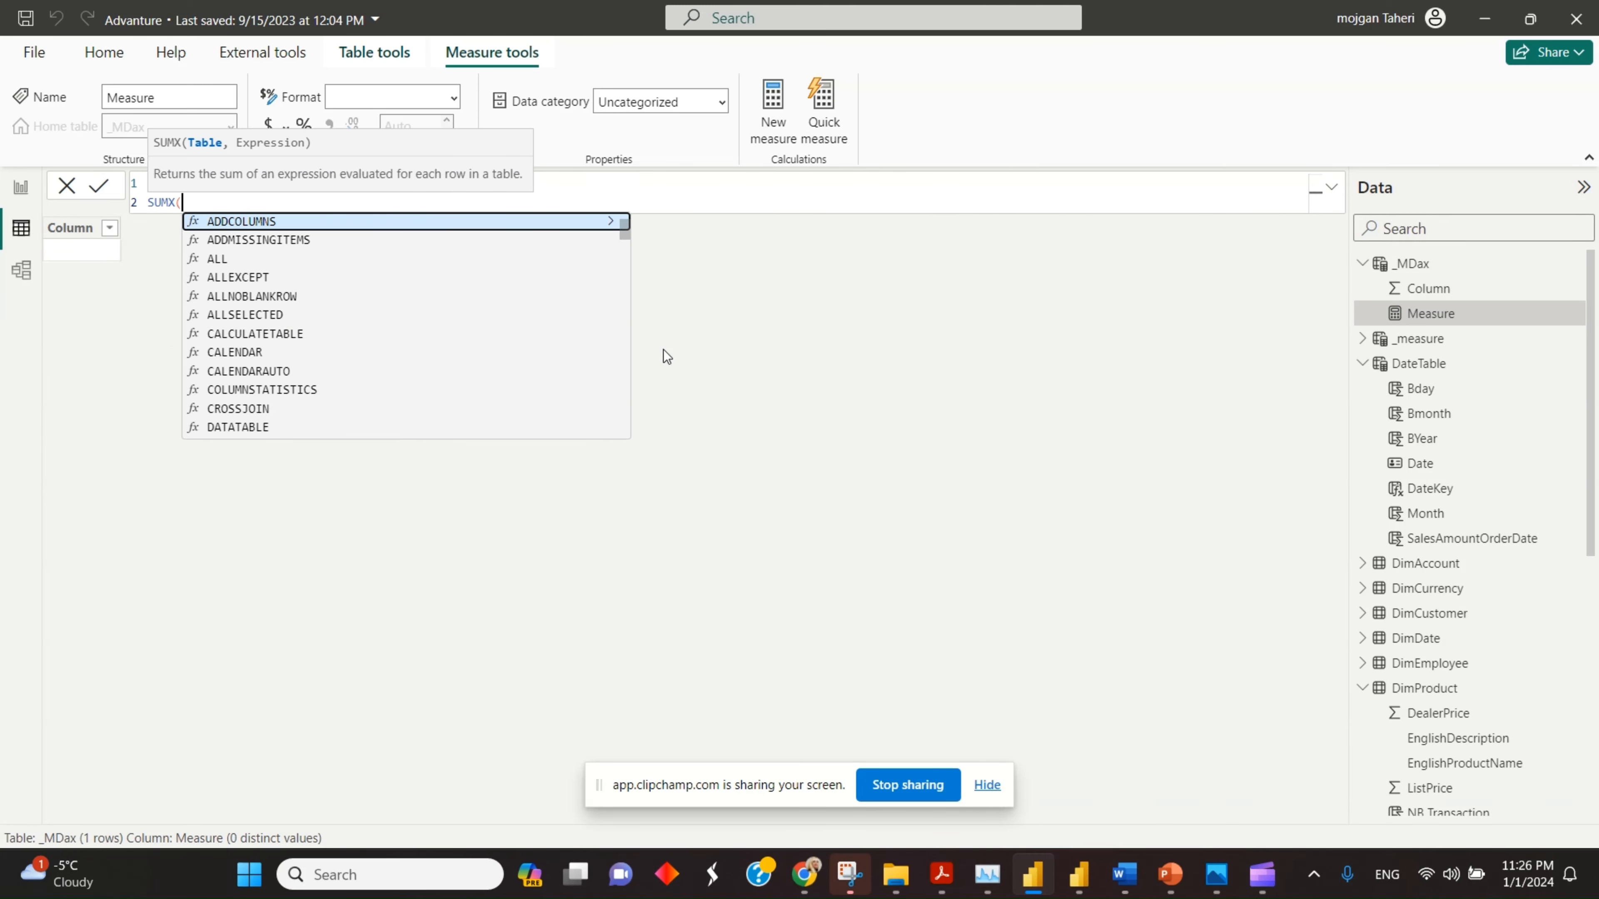
key("shift+Return")
type("fac")
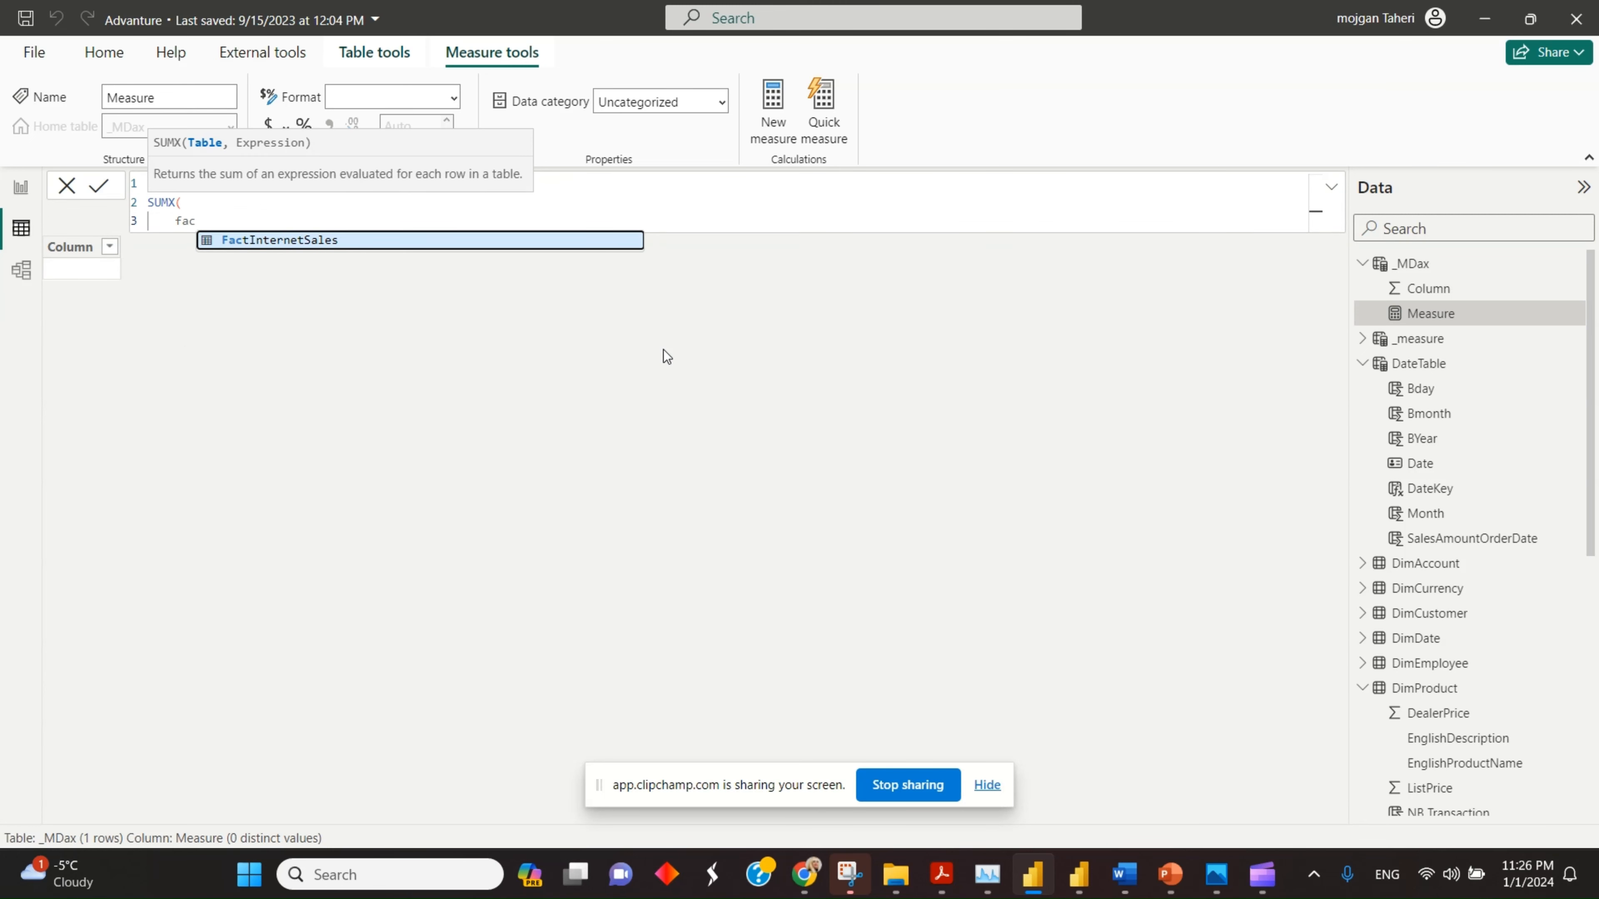
key("Tab")
type(",")
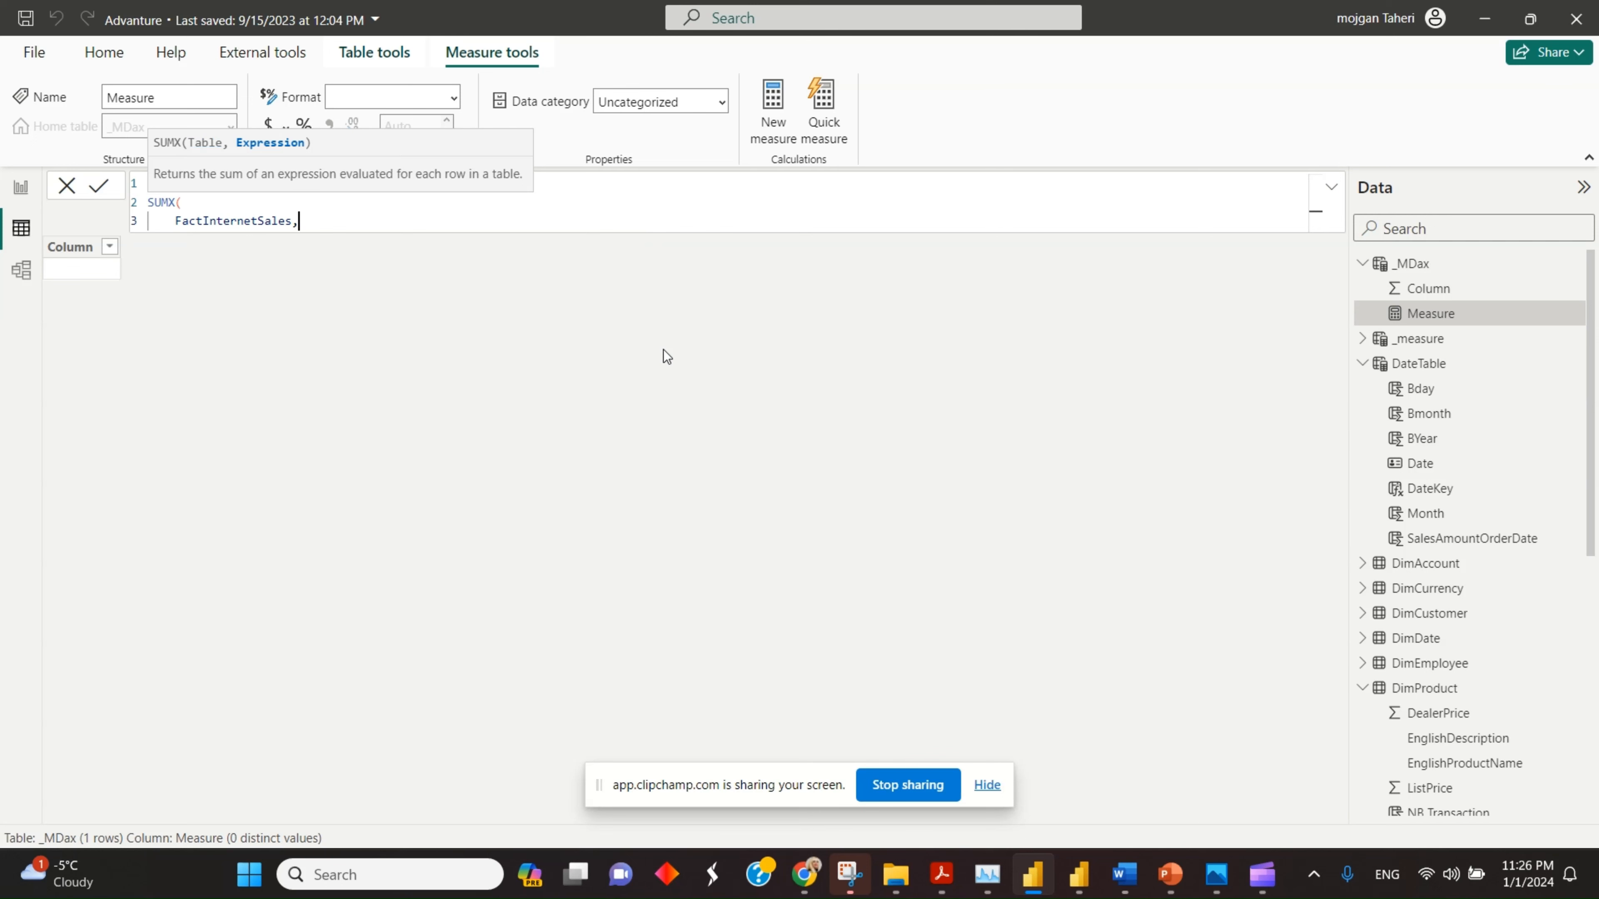
key("shift+Return")
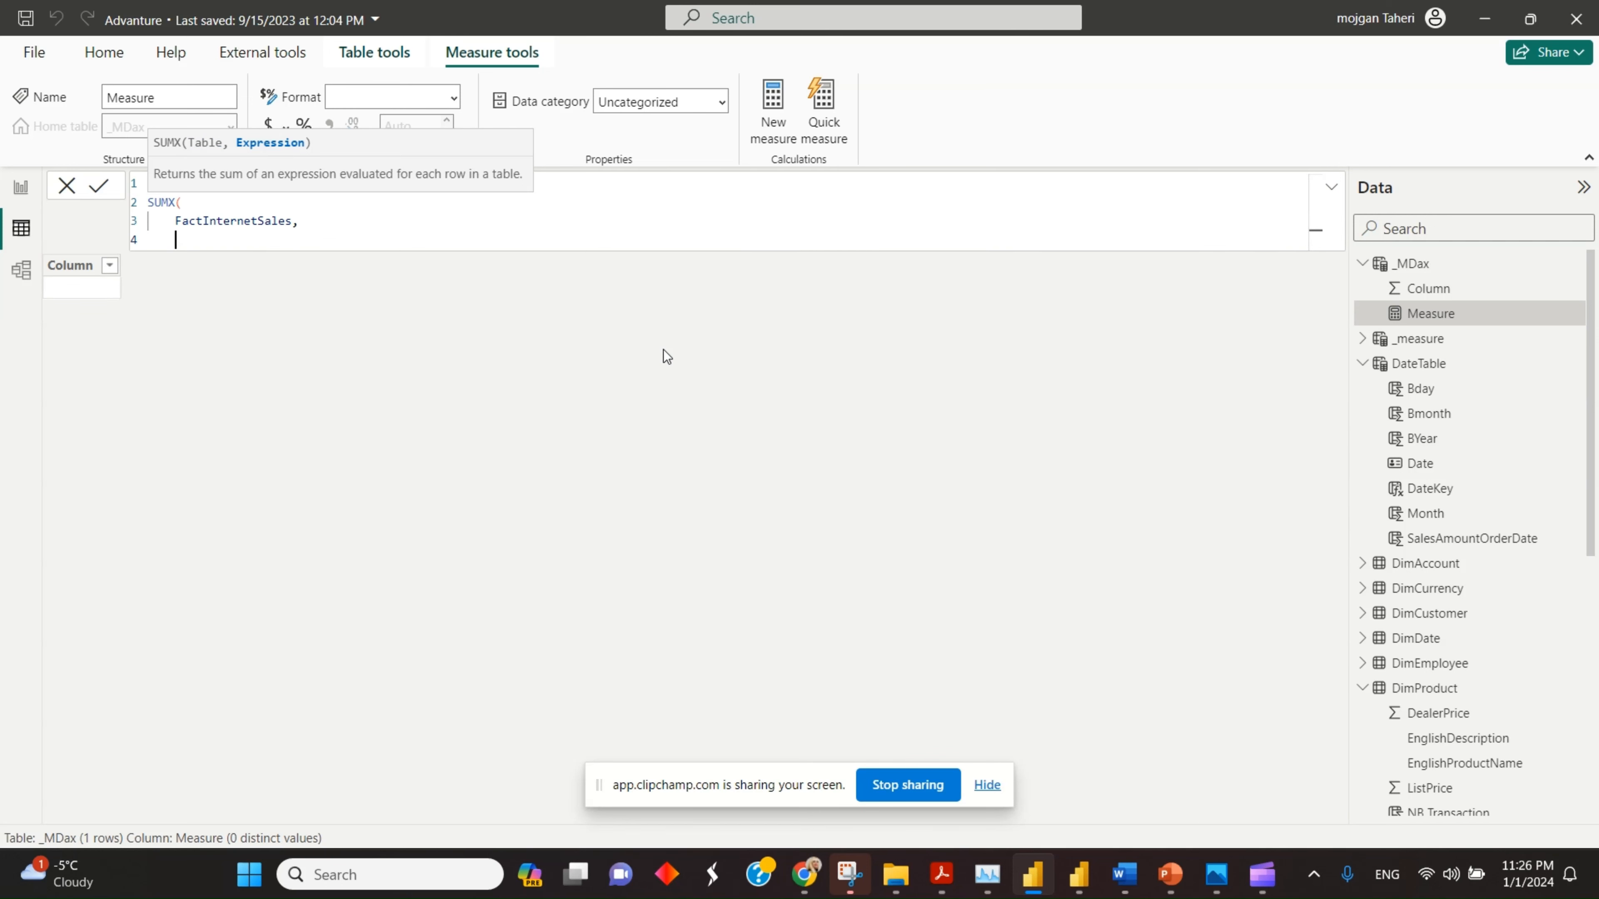